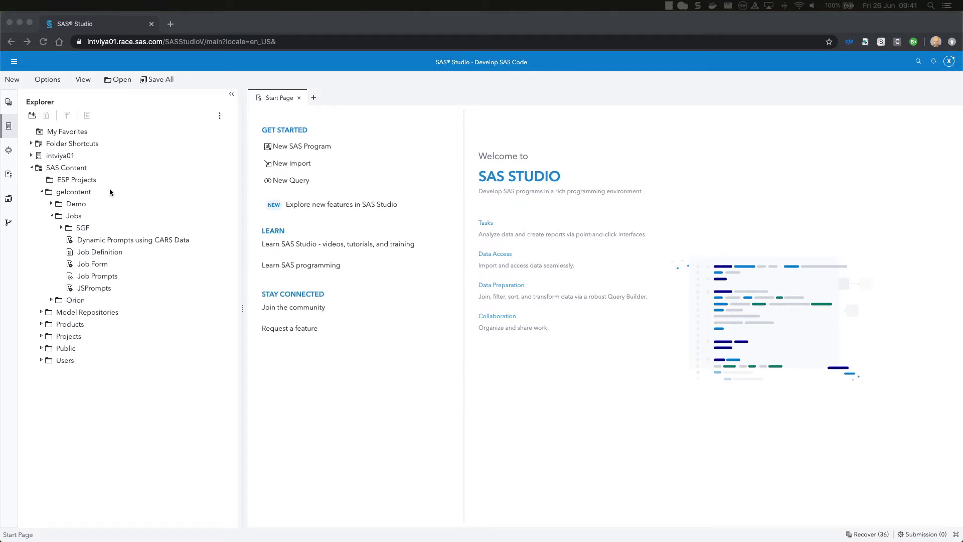
# Step: Bring up the New menu listing the items that can be created in SAS Studio
pyautogui.click(12, 81)
pyautogui.moveTo(18, 152)
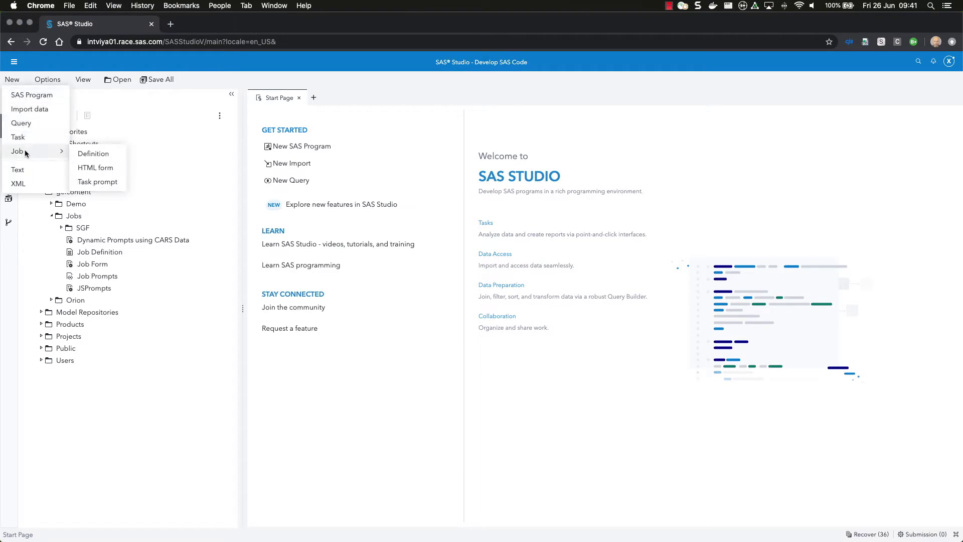
# Step: Create a new job definition and paste the prepared SAS macro program into its editor
pyautogui.click(93, 154)
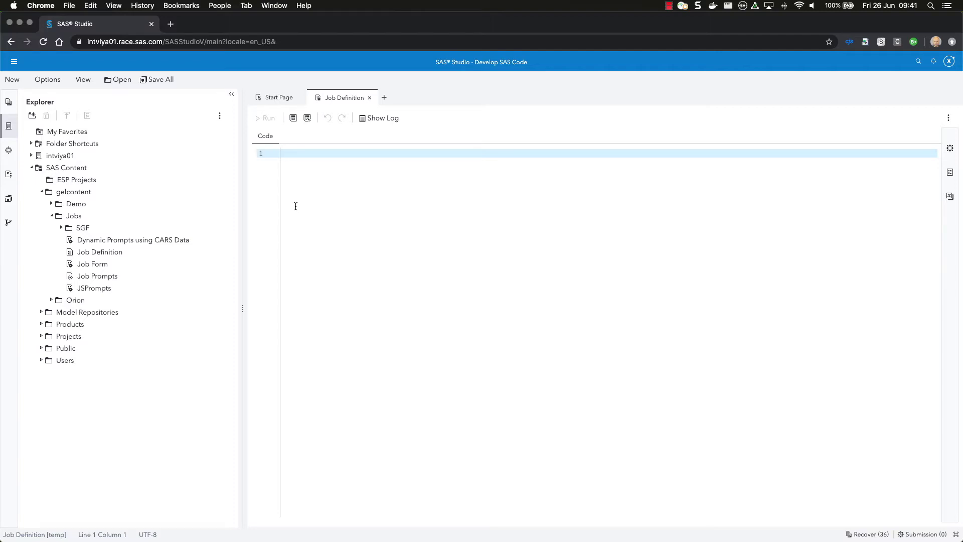
pyautogui.click(62, 229)
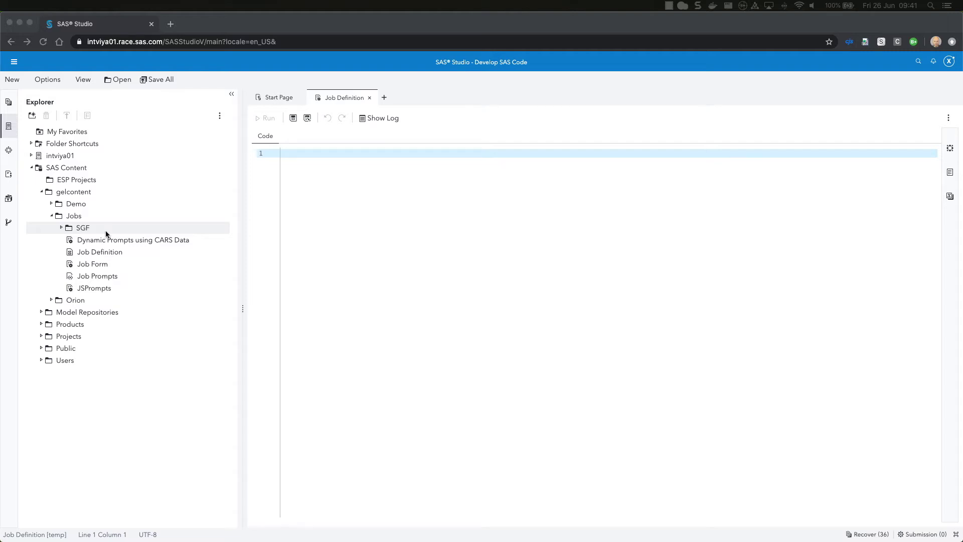
pyautogui.click(317, 194)
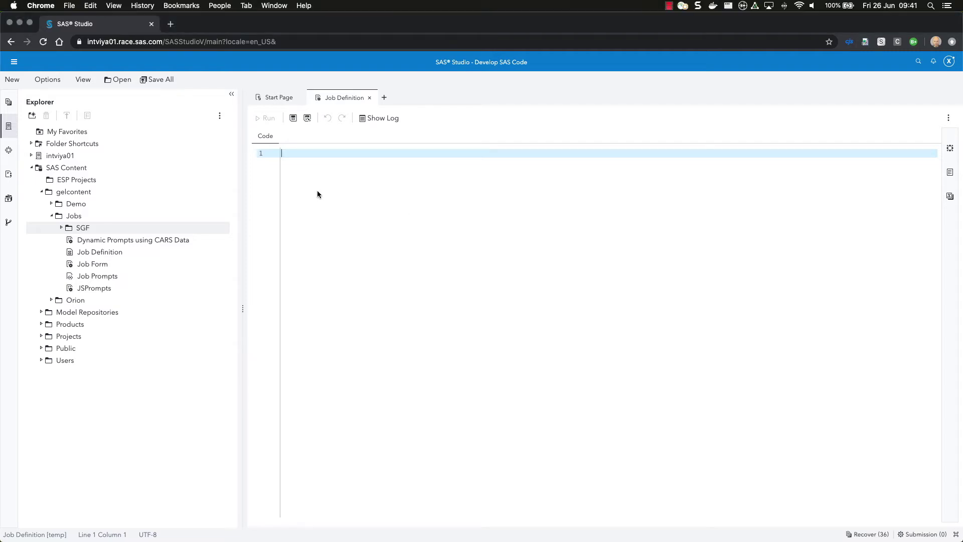
pyautogui.write('%global originStmt typeStmt driveTrainStmt invoiceStmt;  %macro generate;     %if %symexist(var_origin) %then %let originStmt = origin in ("&var_origin") and;     %if %symexist(var_type) %then %do;         %let typeList = ;         %if %symexist(var_type_count) %then         %do i=1 %to &var_type_count;             %let typeList = "&&var_type&i", &typeList ;         %end;         %else %let typeList = "&var_type";         %let typeStmt = type in (&typeList) and;     %end;     %if %symexist(var_driveTrain) %then %let driveTrainStmt = driveTrain in ("&var_driveTrain") and;     %if %symexist(var_invoice) %then %let invoiceStmt = invoice < &var_invoice ;     %else %let invoiceStmt = invoice > 0; %mend;  %generate;  proc print data=sashelp.cars;     where &originStmt  &typeStmt &driveTrainStmt &invoiceStmt; run;')
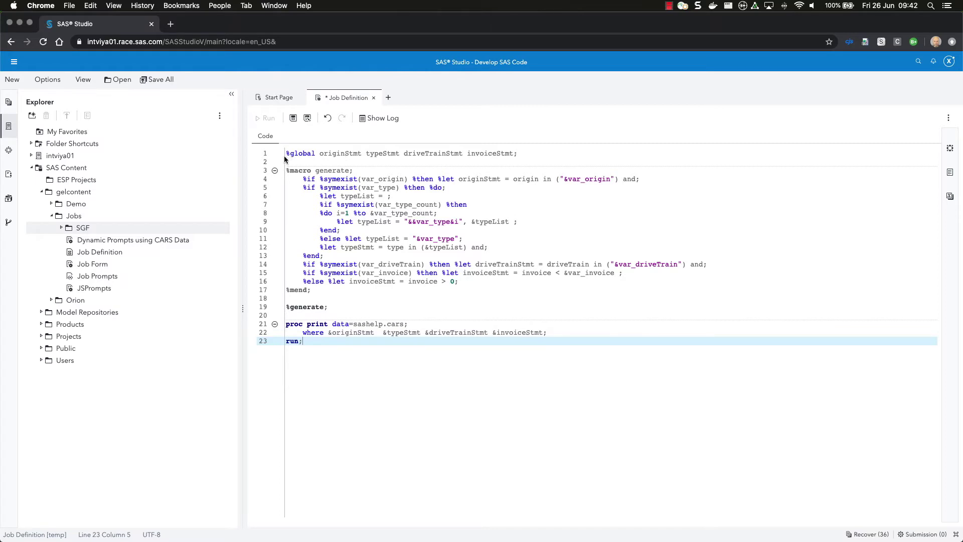
# Step: Walk through the macro code: global variables, the originStmt, typeStmt, driveTrainStmt, invoiceStmt references and sashelp.cars
pyautogui.moveTo(286, 153); pyautogui.dragTo(502, 154)
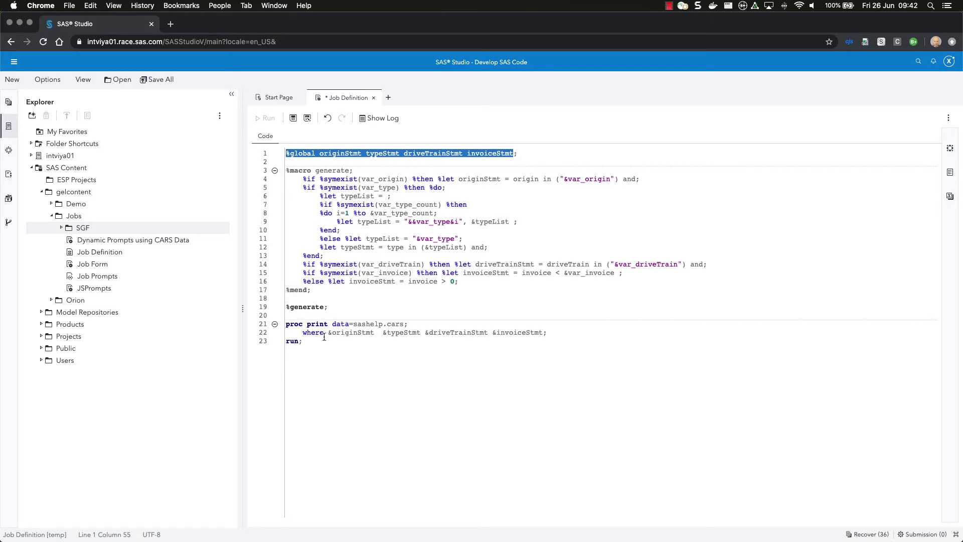
pyautogui.moveTo(329, 337); pyautogui.dragTo(373, 334)
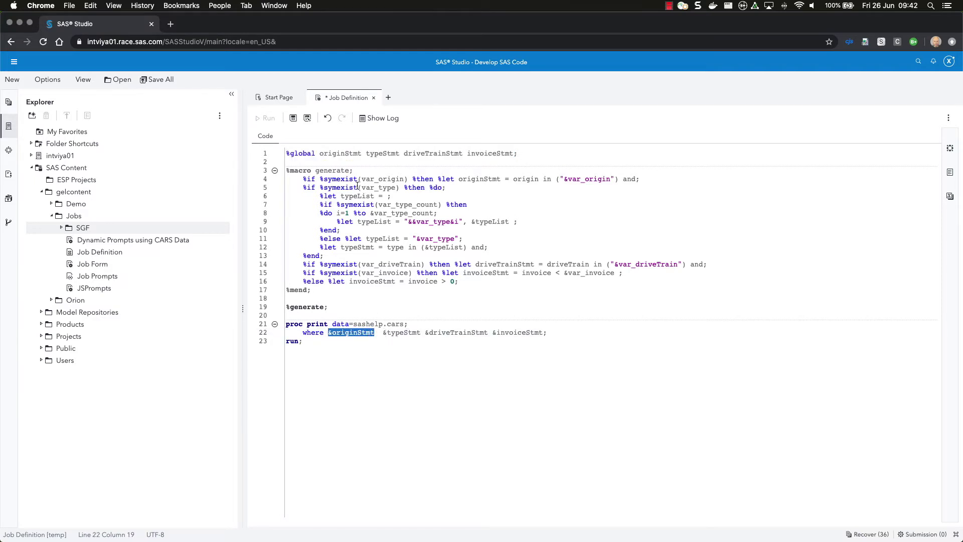
pyautogui.click(470, 182)
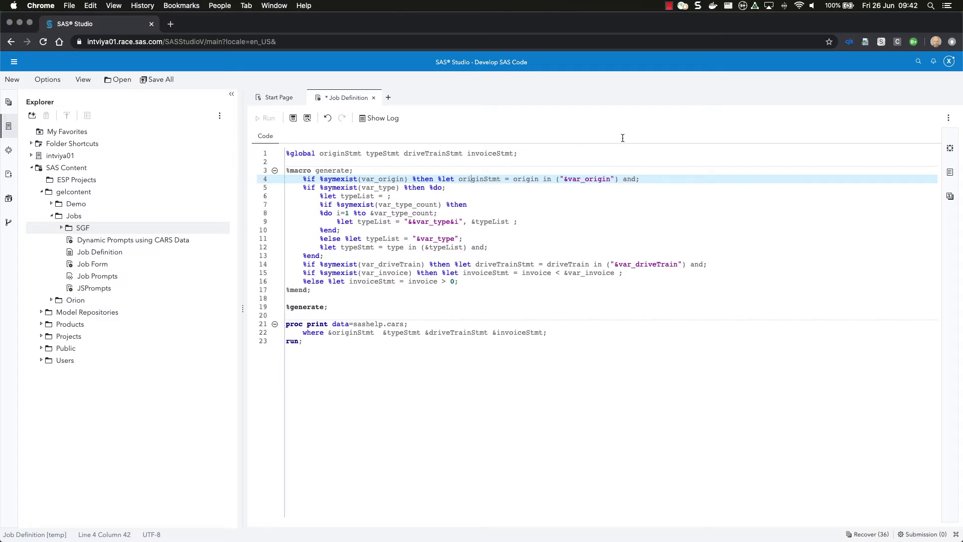
pyautogui.click(401, 333)
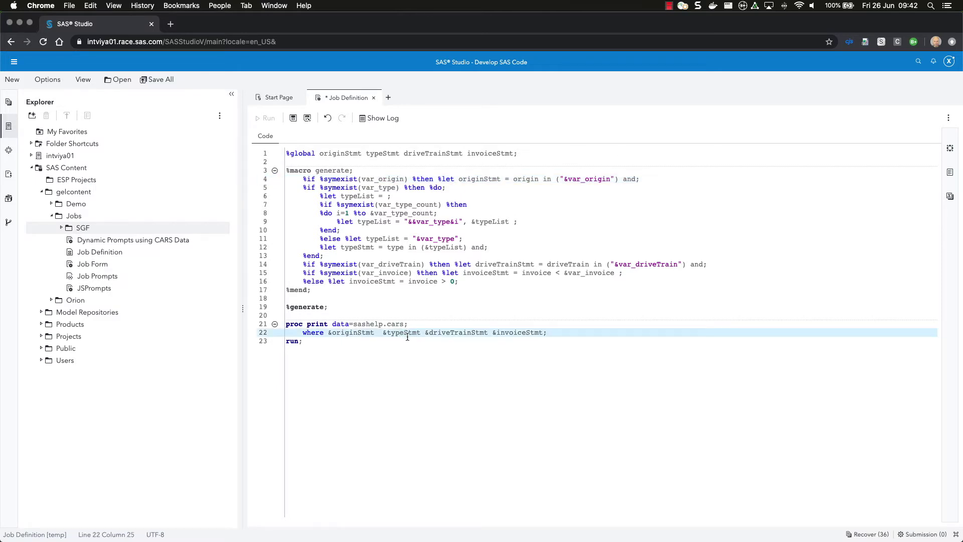
pyautogui.click(454, 333)
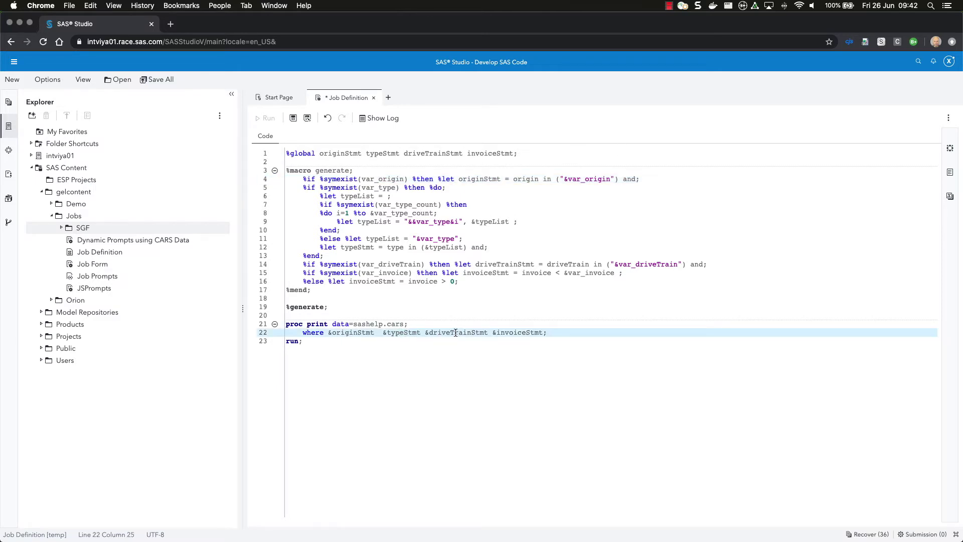
pyautogui.click(526, 333)
pyautogui.moveTo(353, 324); pyautogui.dragTo(405, 324)
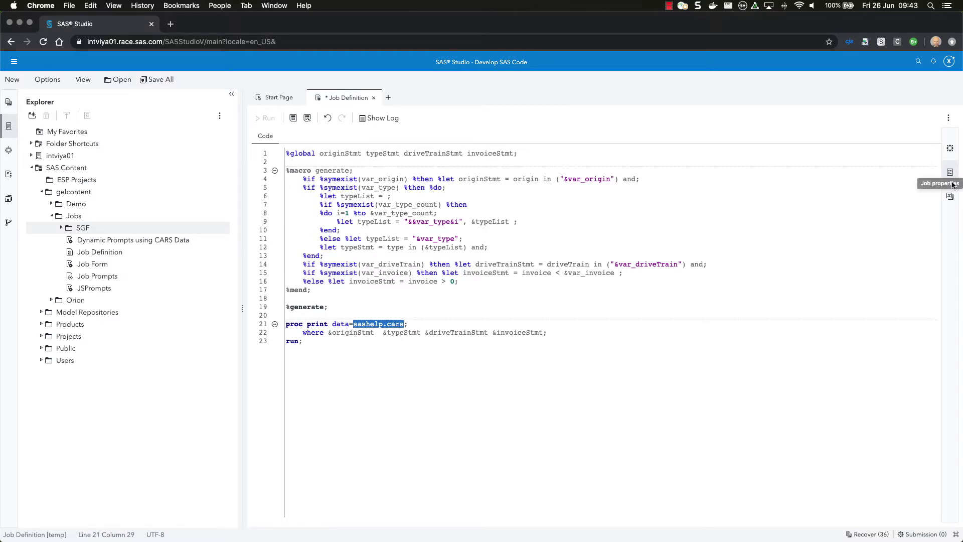
# Step: Bring up the job properties for associating a form with the job
pyautogui.click(950, 150)
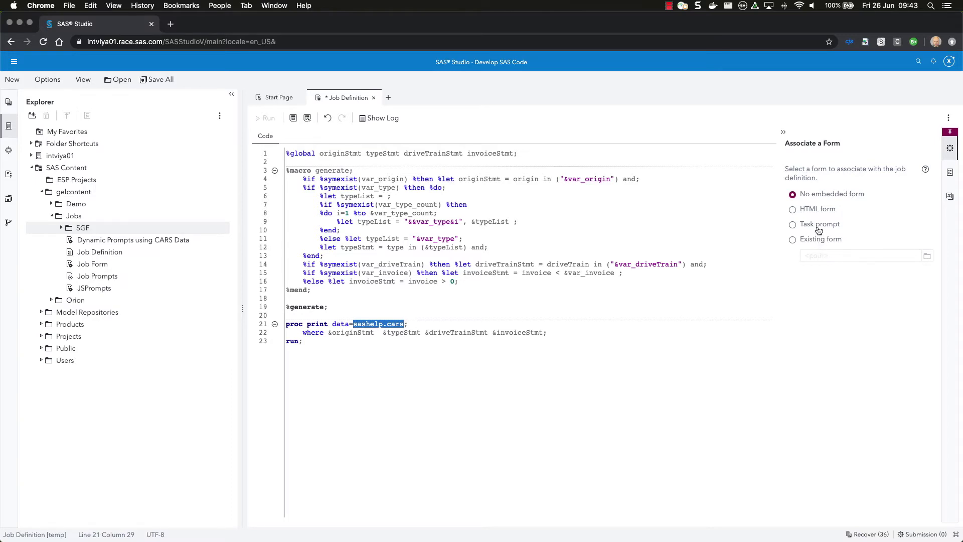
# Step: Choose Task prompt as the job's form and paste the prepared prompt XML into its editor
pyautogui.click(817, 228)
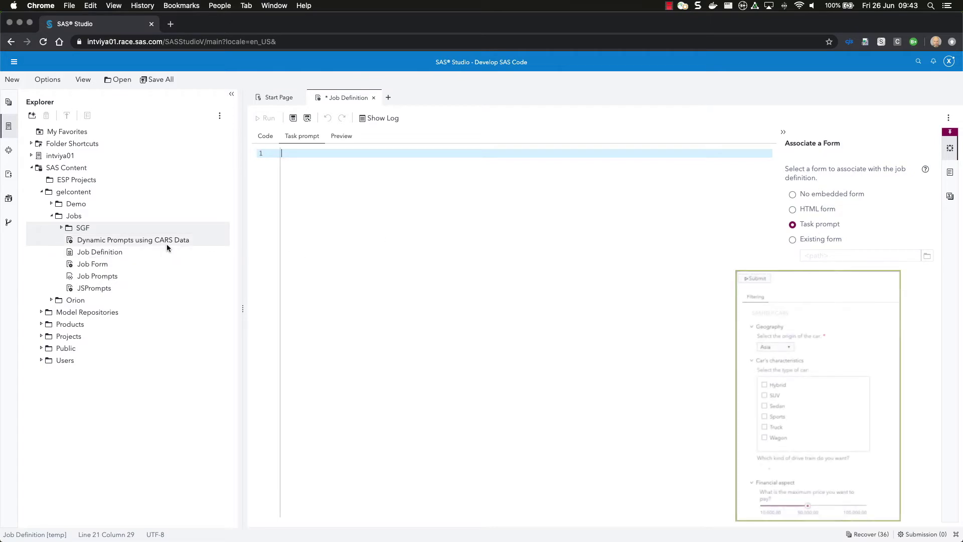
pyautogui.press('super+Tab')
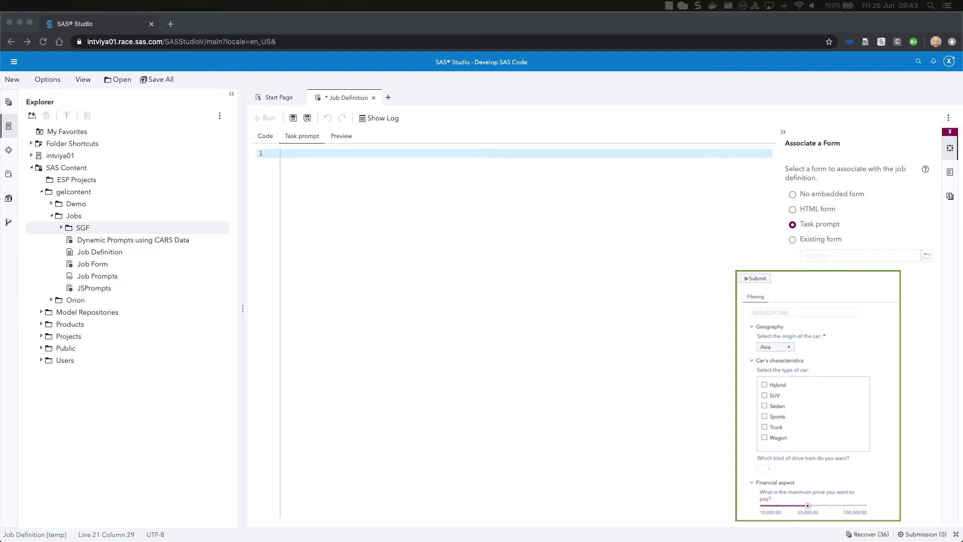
pyautogui.click(325, 188)
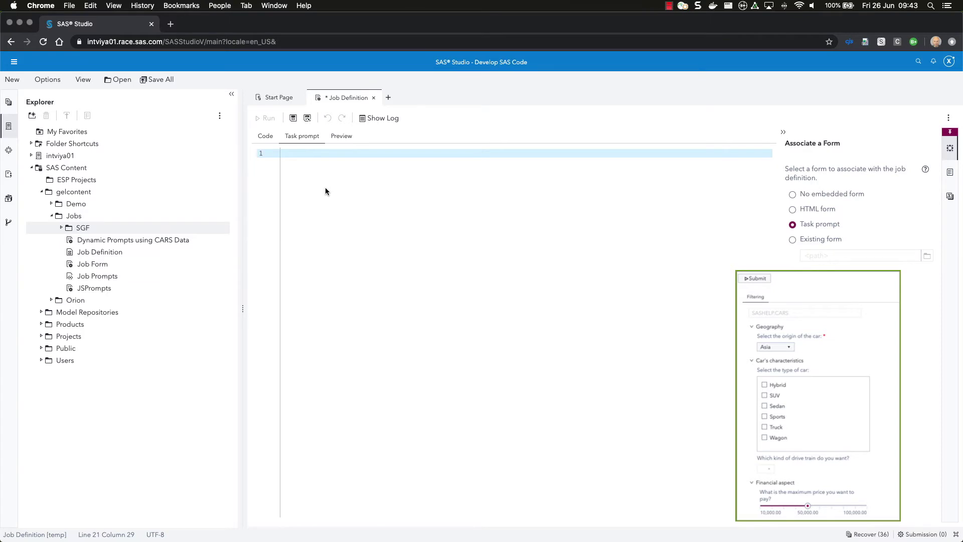
pyautogui.press('super+v')
pyautogui.scroll(2, 423, 204)
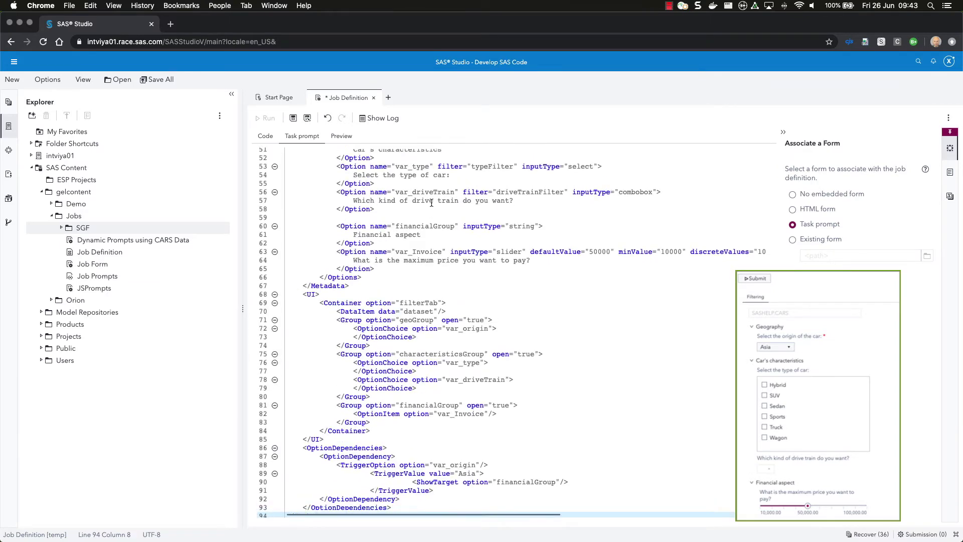
pyautogui.scroll(3, 430, 202)
pyautogui.scroll(2, 431, 200)
pyautogui.scroll(2, 430, 200)
pyautogui.scroll(2, 430, 200)
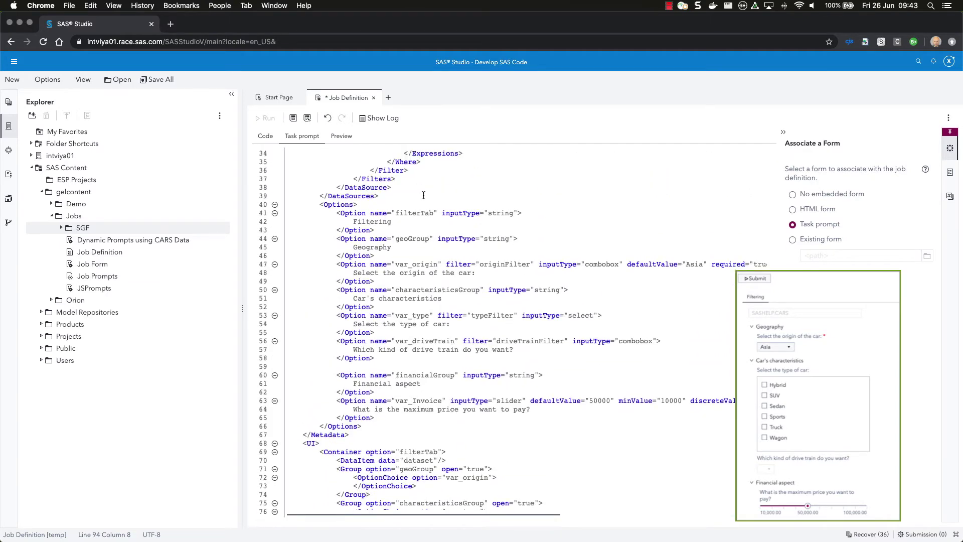
pyautogui.scroll(2, 426, 199)
pyautogui.scroll(2, 423, 198)
pyautogui.scroll(2, 423, 197)
pyautogui.scroll(2, 423, 196)
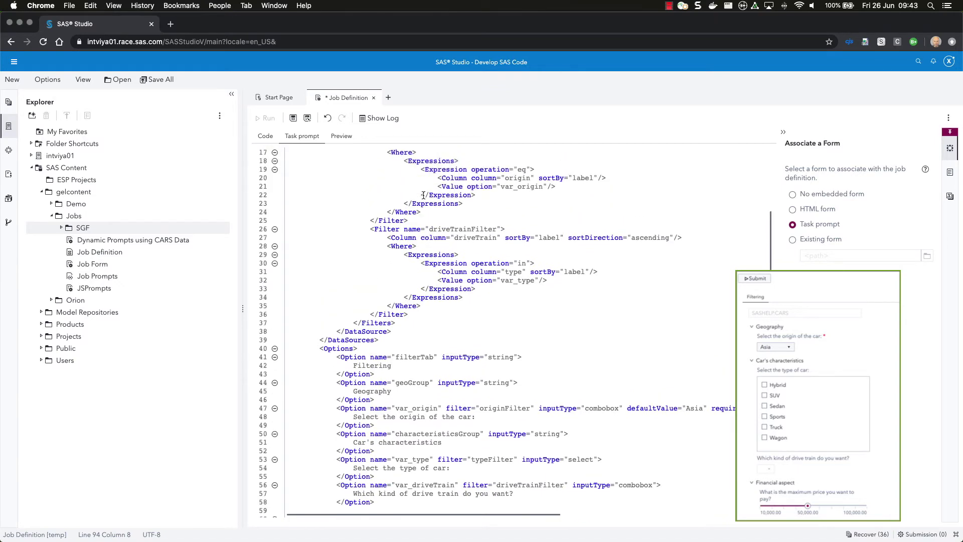
pyautogui.scroll(2, 423, 196)
pyautogui.scroll(1, 423, 195)
pyautogui.scroll(1, 424, 196)
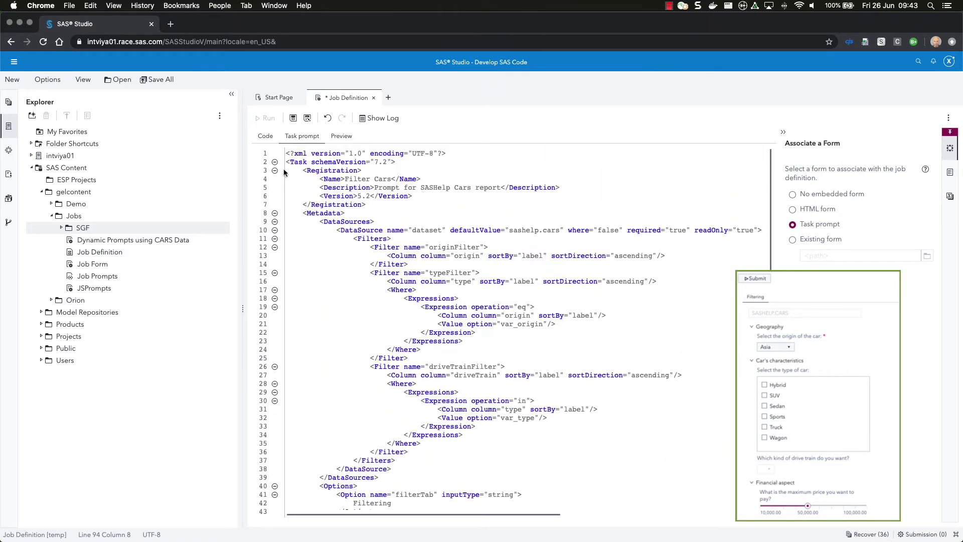
# Step: Walk through the XML declaration, Task schema line and Registration block with name Filter Cars, version 5.2
pyautogui.moveTo(285, 154); pyautogui.dragTo(448, 154)
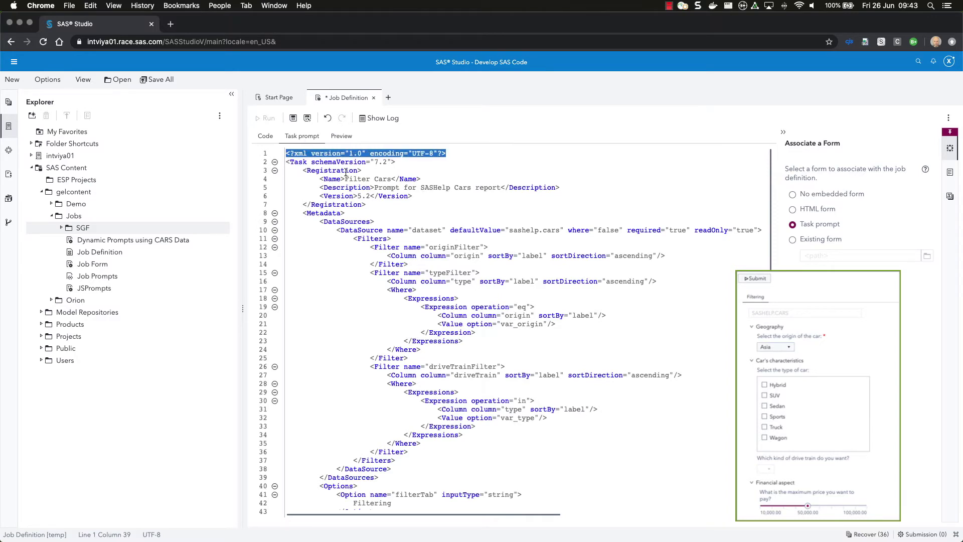
pyautogui.click(286, 162)
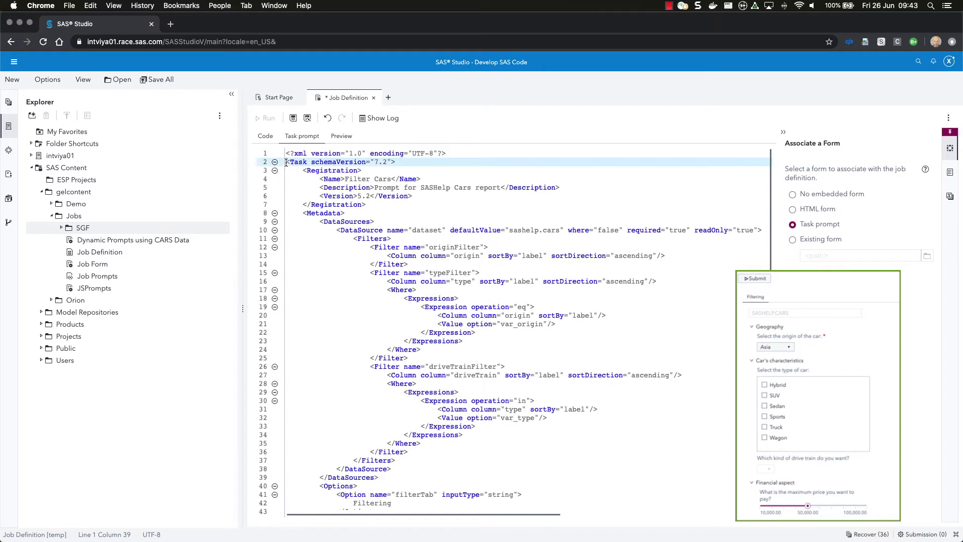
pyautogui.moveTo(286, 161); pyautogui.dragTo(397, 160)
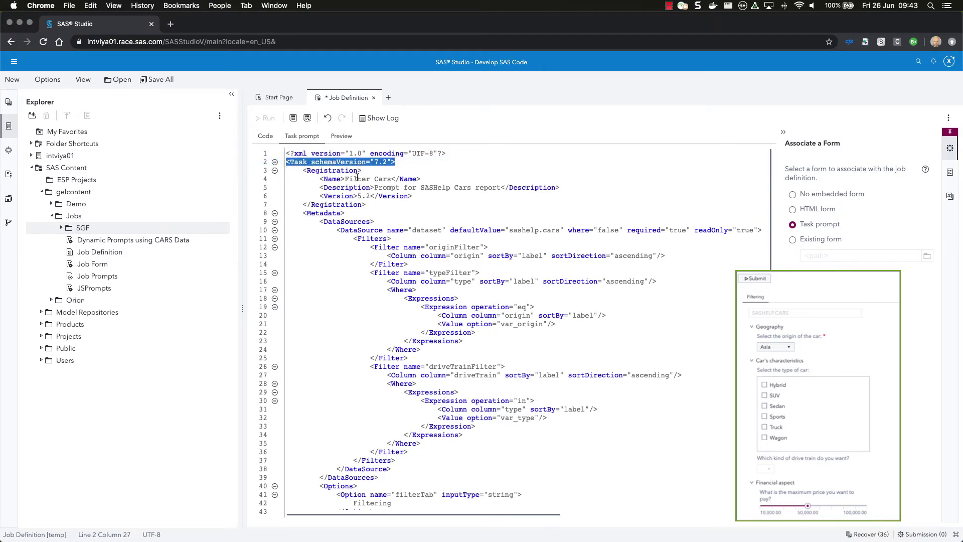
pyautogui.moveTo(303, 172)
pyautogui.mouseDown()
pyautogui.moveTo(370, 188)
pyautogui.moveTo(367, 204)
pyautogui.mouseUp()
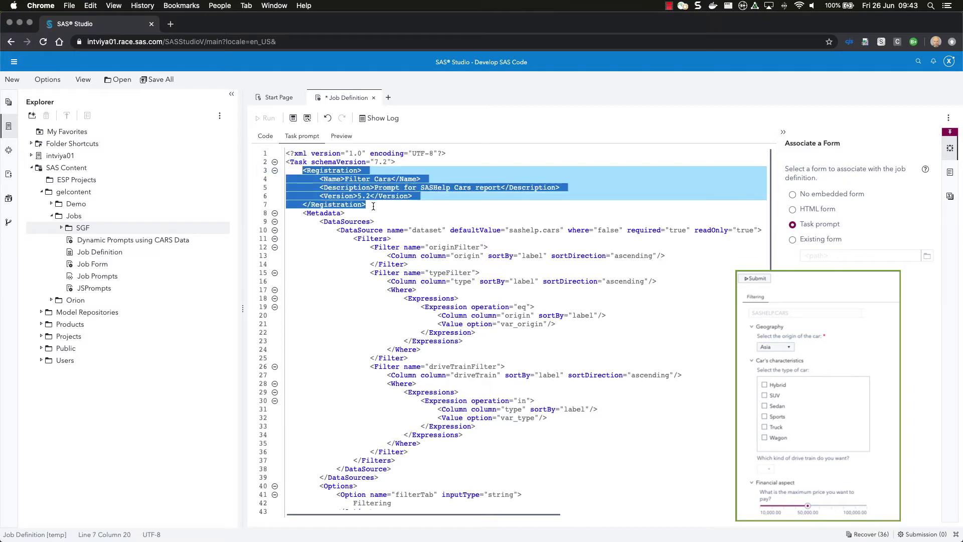
pyautogui.click(325, 179)
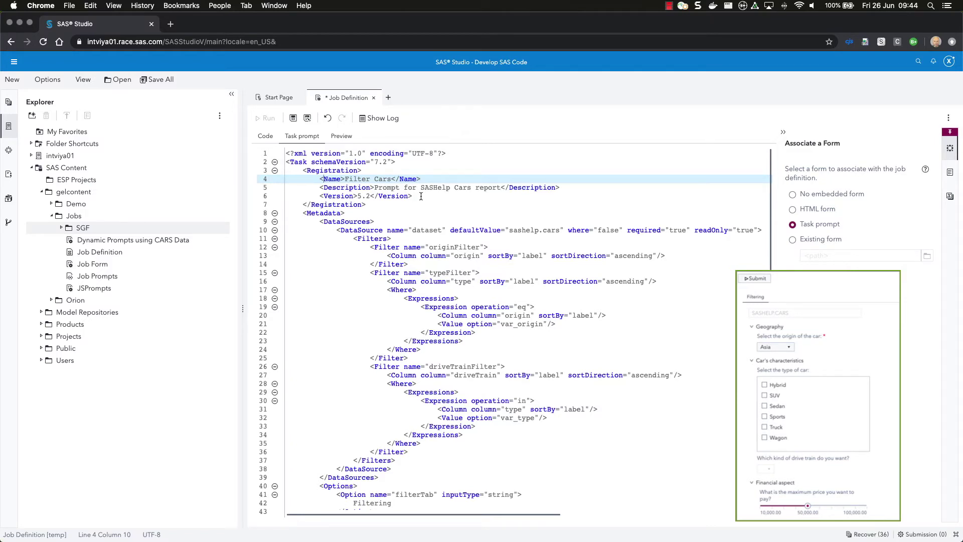
pyautogui.click(356, 195)
pyautogui.moveTo(358, 196); pyautogui.dragTo(374, 196)
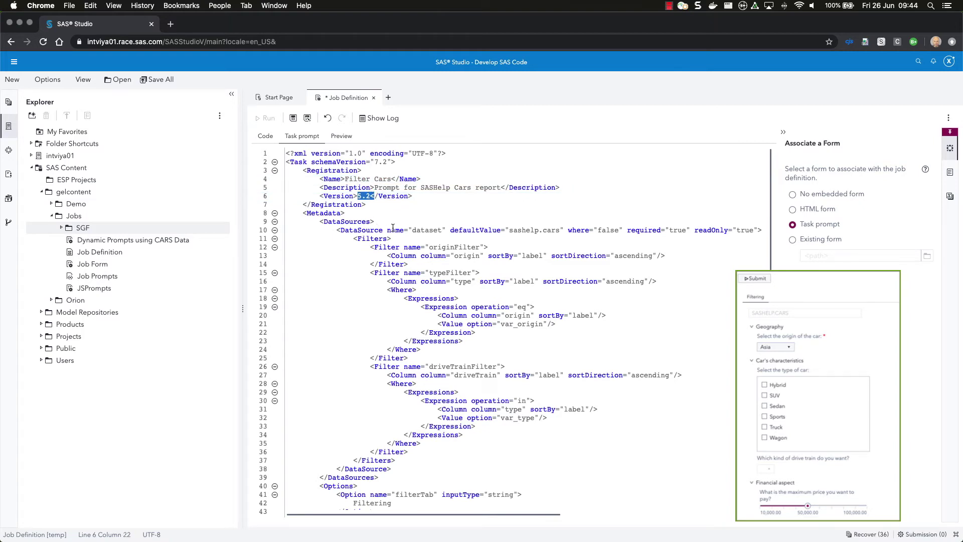
# Step: Move on to the Metadata element and its data source definition on line 10
pyautogui.click(414, 211)
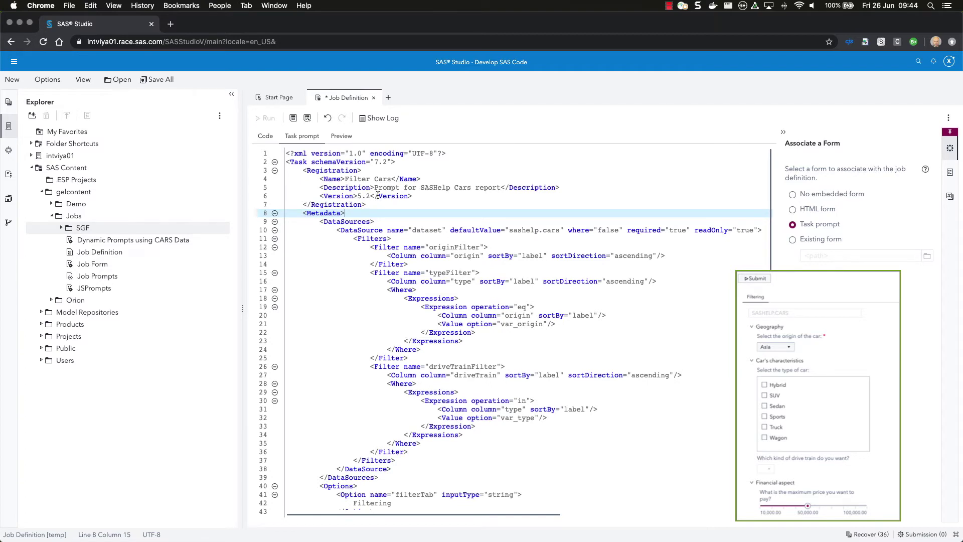
pyautogui.click(303, 213)
pyautogui.scroll(-1, 335, 218)
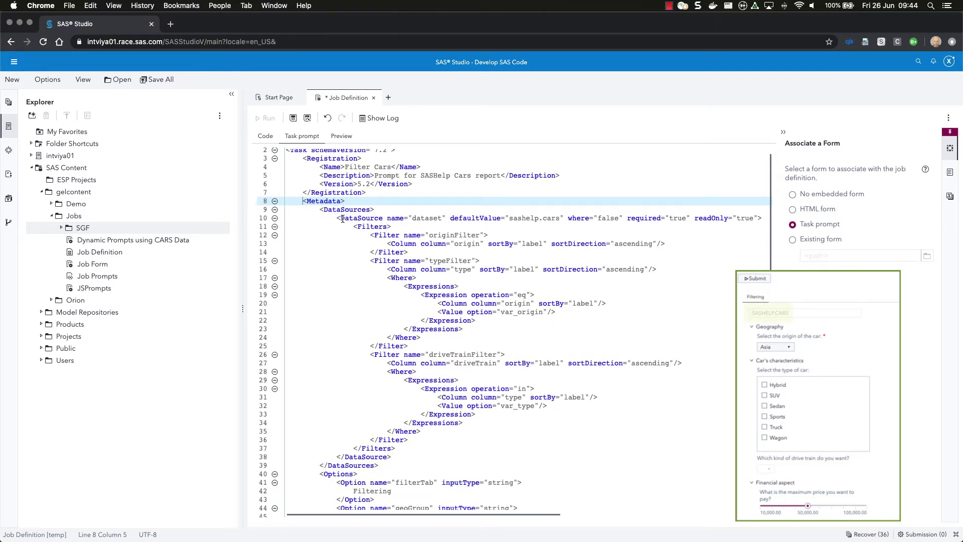
pyautogui.click(427, 219)
pyautogui.doubleClick(430, 220)
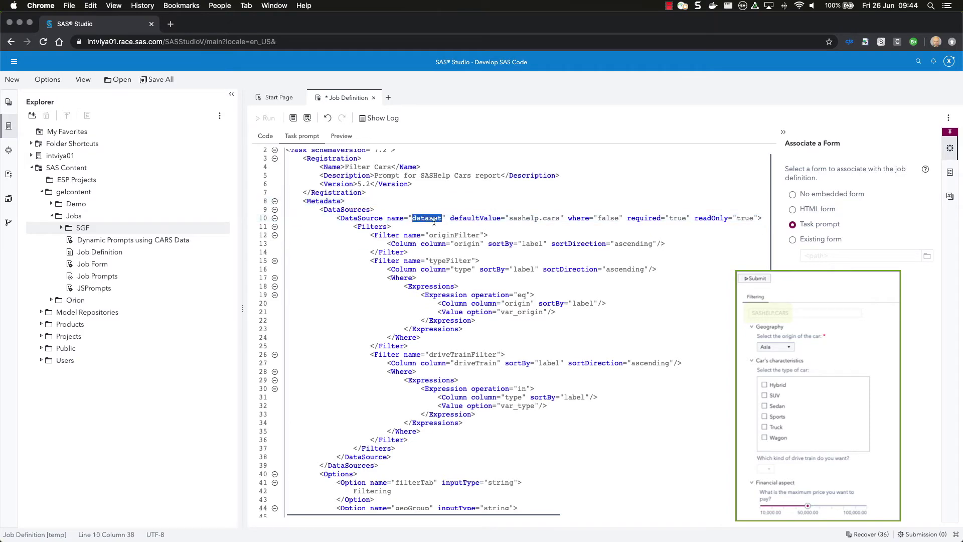
pyautogui.click(511, 218)
pyautogui.moveTo(510, 218); pyautogui.dragTo(559, 217)
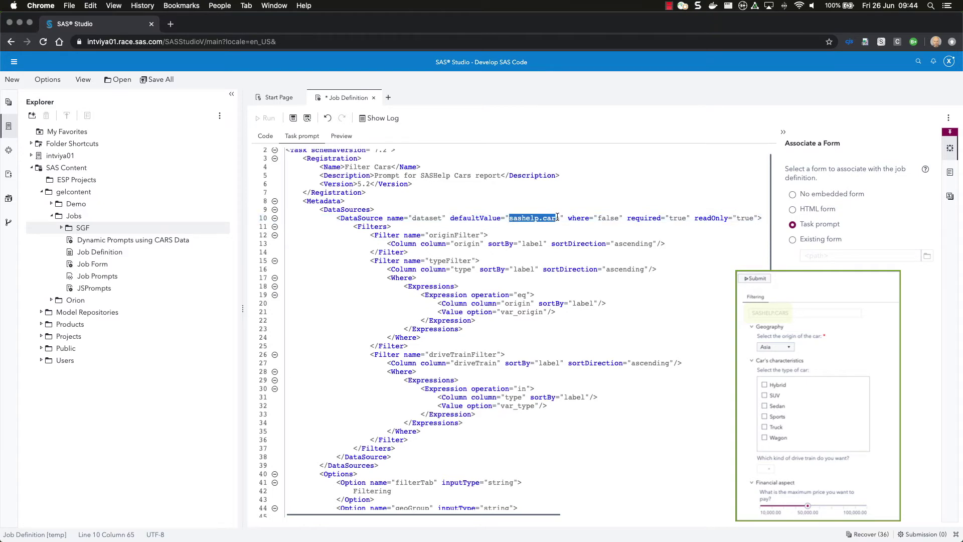
pyautogui.click(597, 218)
pyautogui.moveTo(598, 218); pyautogui.dragTo(620, 218)
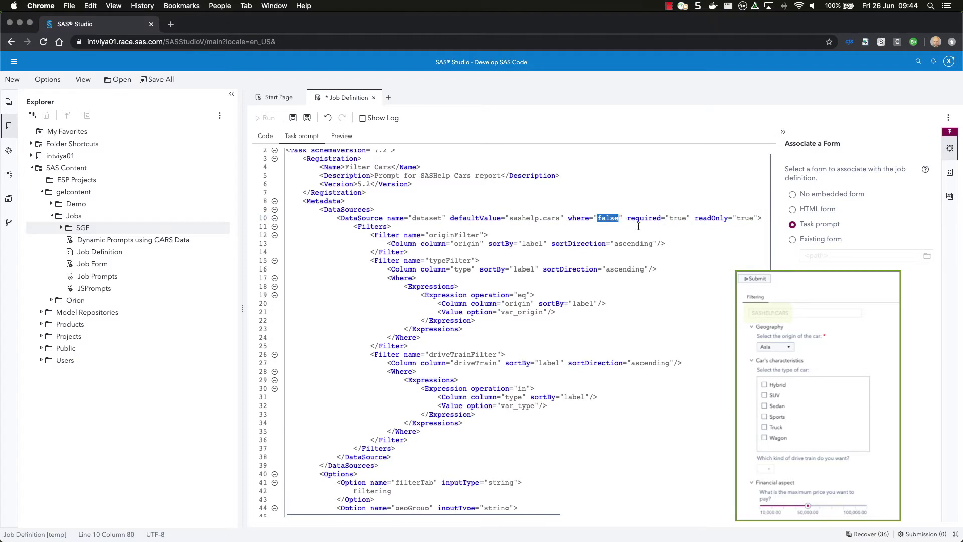
pyautogui.click(675, 218)
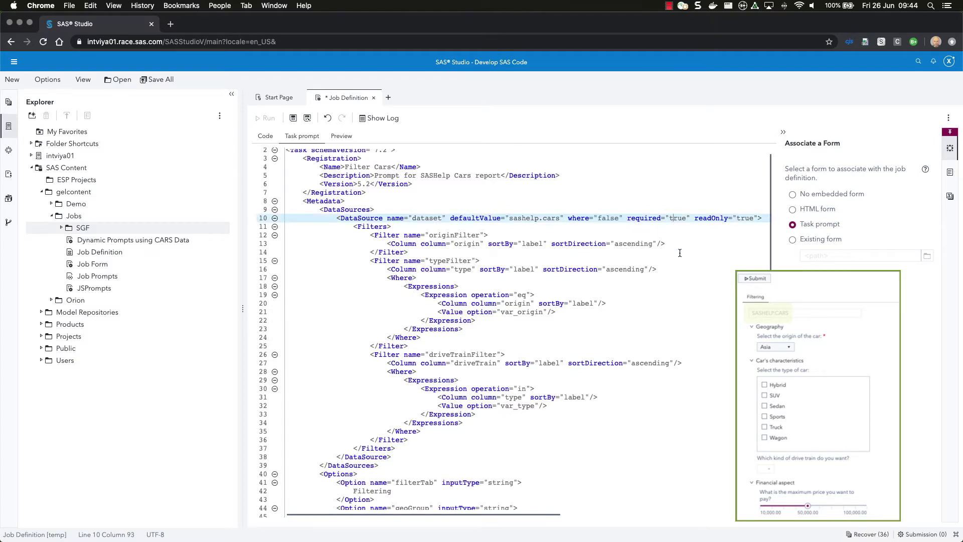
pyautogui.click(746, 218)
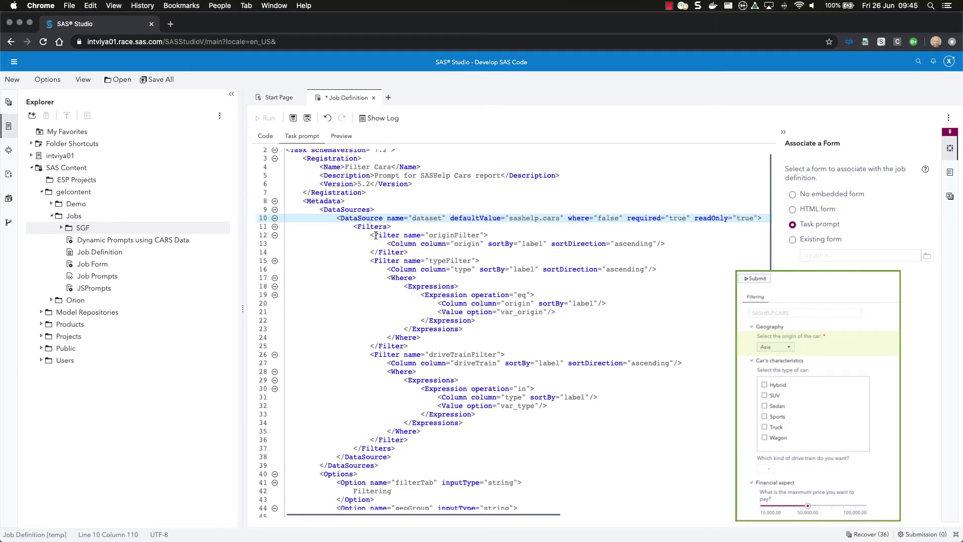
pyautogui.doubleClick(451, 235)
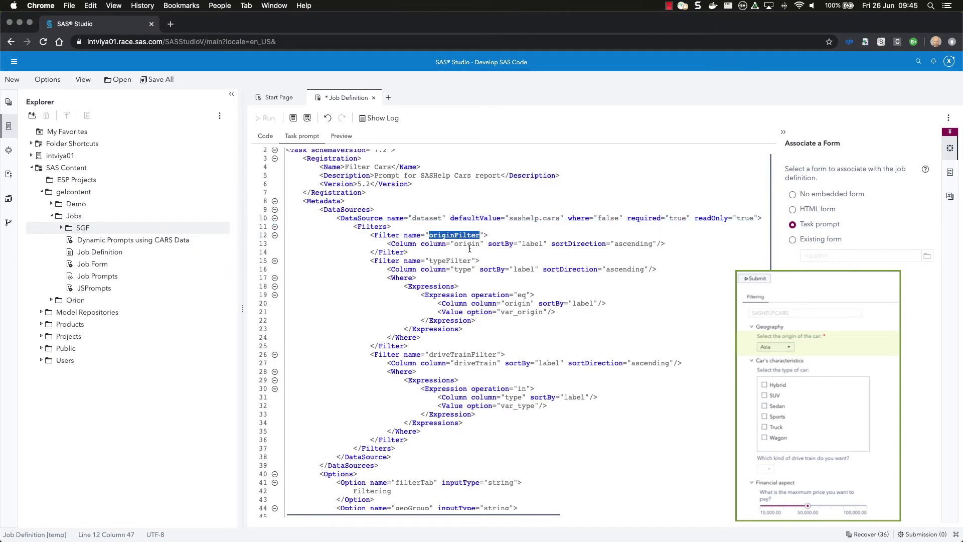
pyautogui.doubleClick(466, 244)
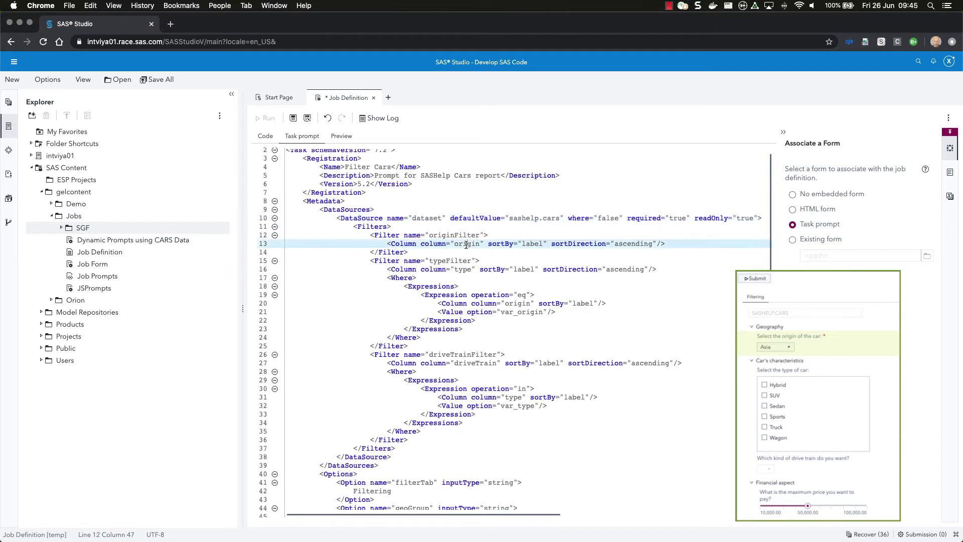
pyautogui.doubleClick(533, 245)
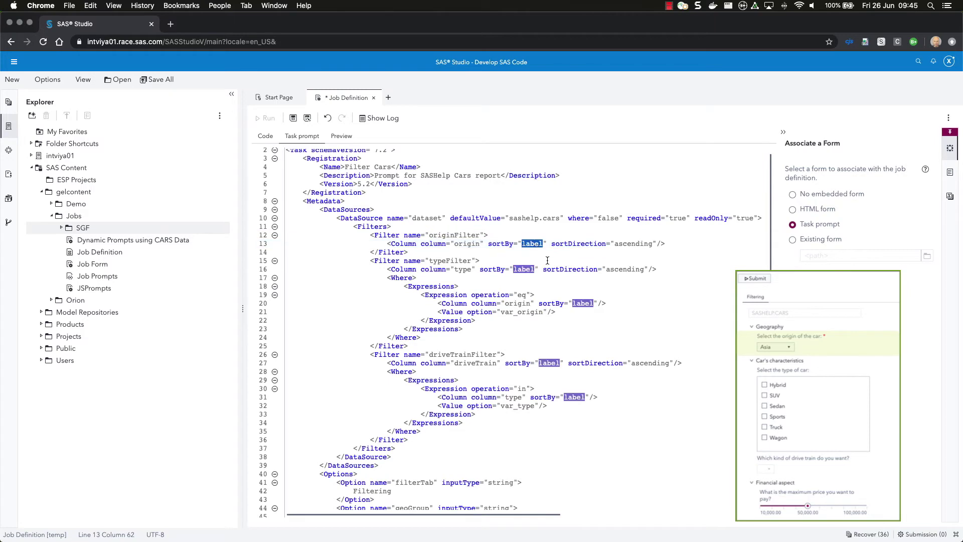
pyautogui.doubleClick(633, 244)
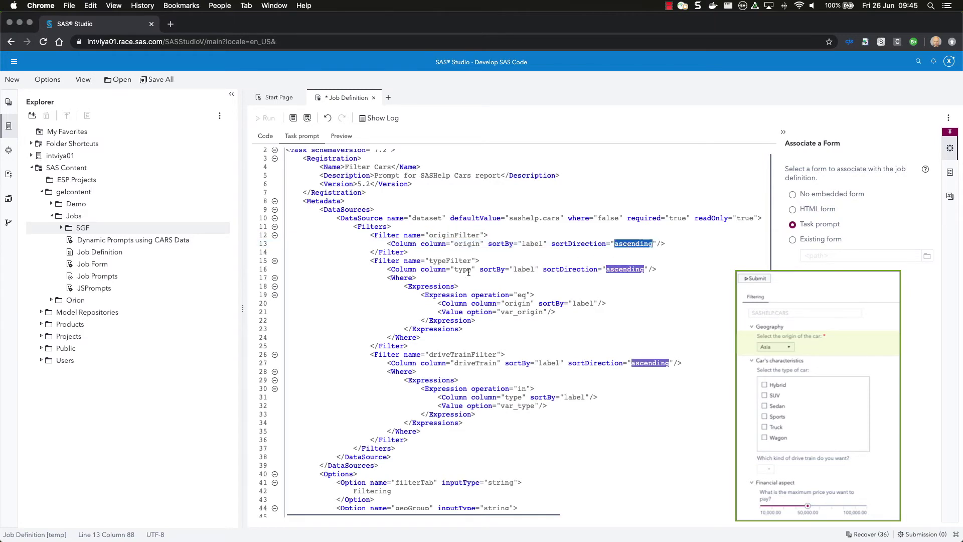
pyautogui.doubleClick(447, 260)
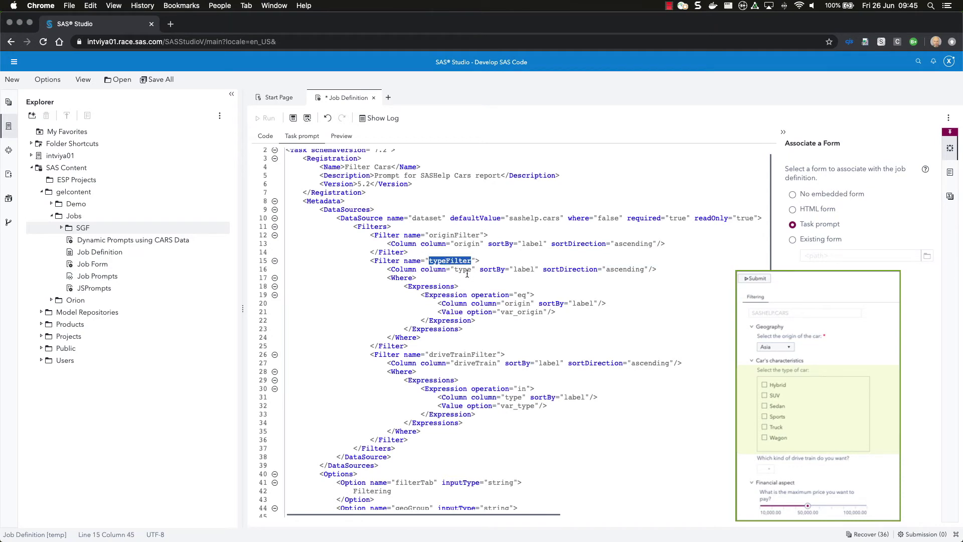
pyautogui.doubleClick(464, 270)
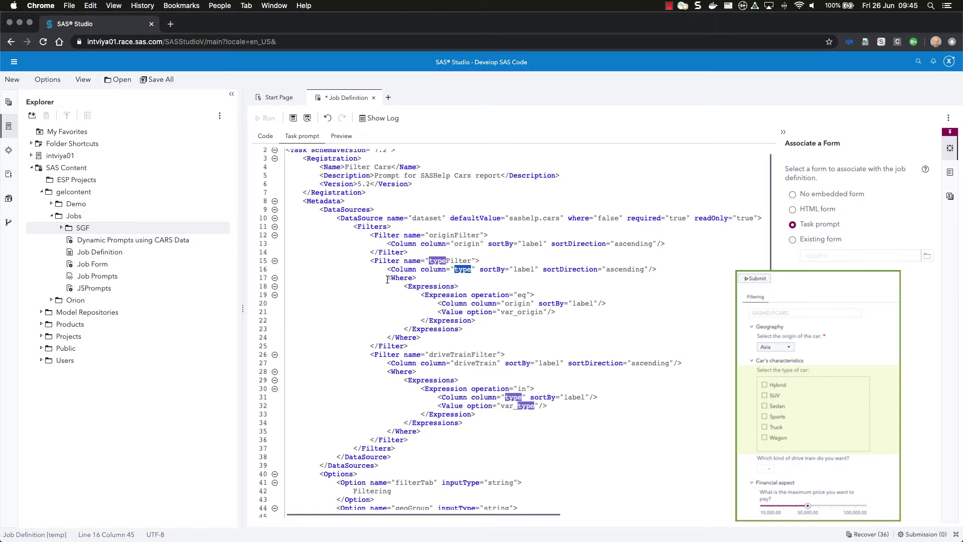
pyautogui.click(391, 279)
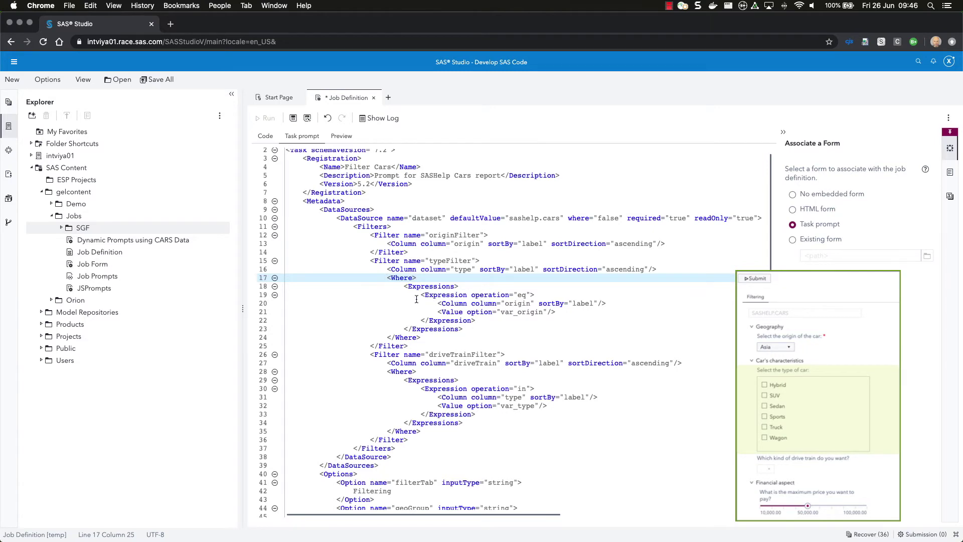
pyautogui.click(441, 295)
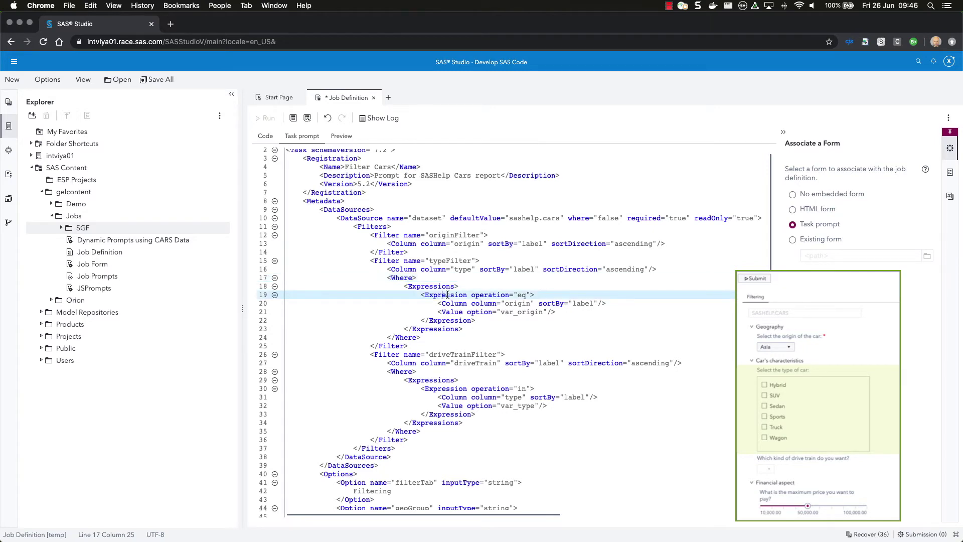
pyautogui.doubleClick(520, 295)
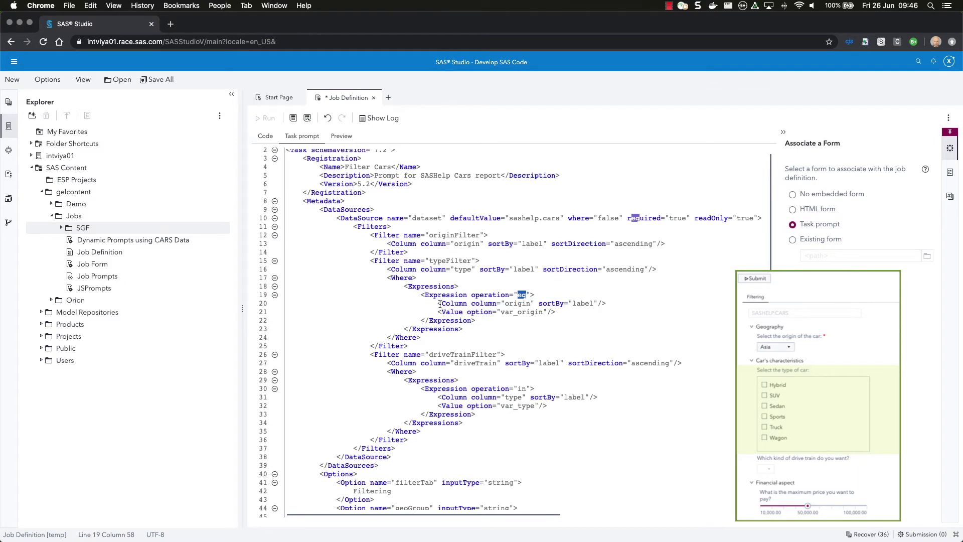
pyautogui.click(508, 303)
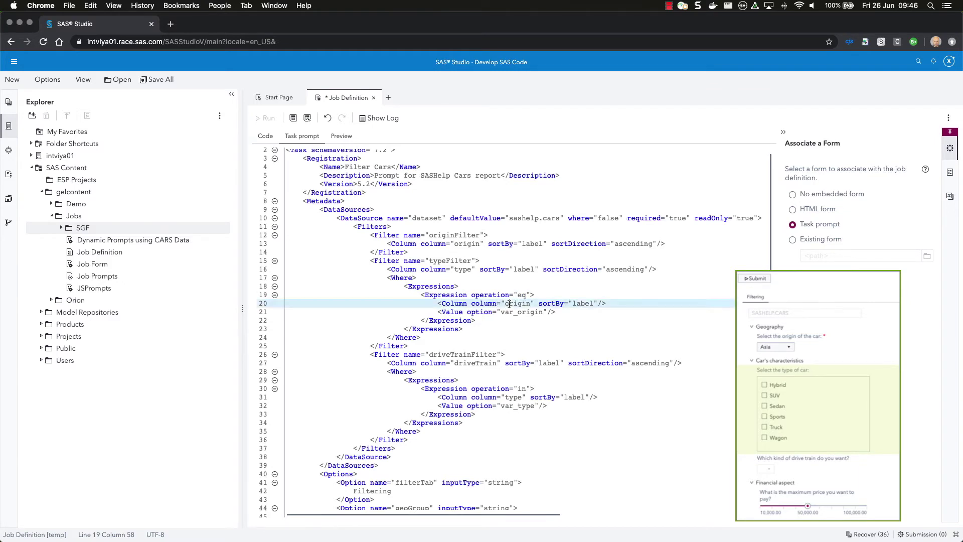
pyautogui.doubleClick(509, 303)
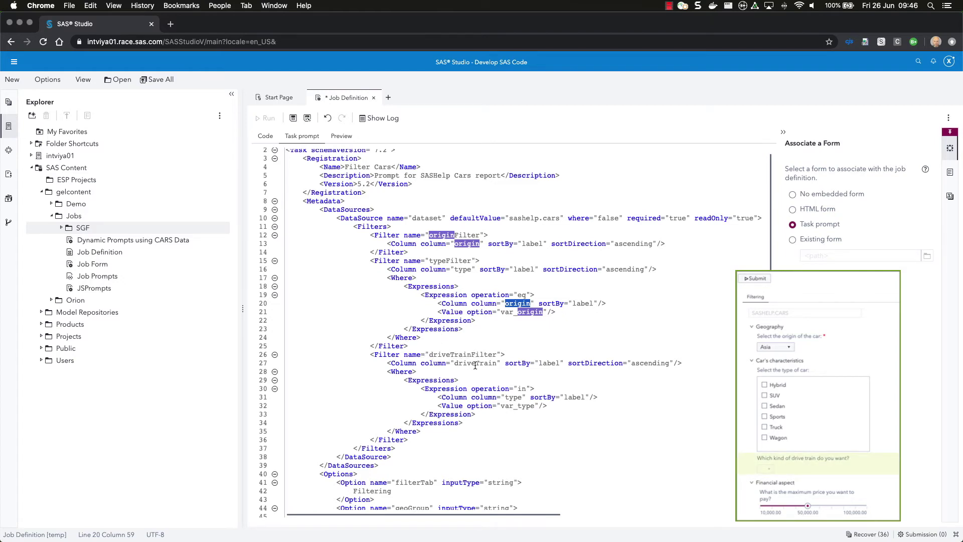
pyautogui.doubleClick(475, 365)
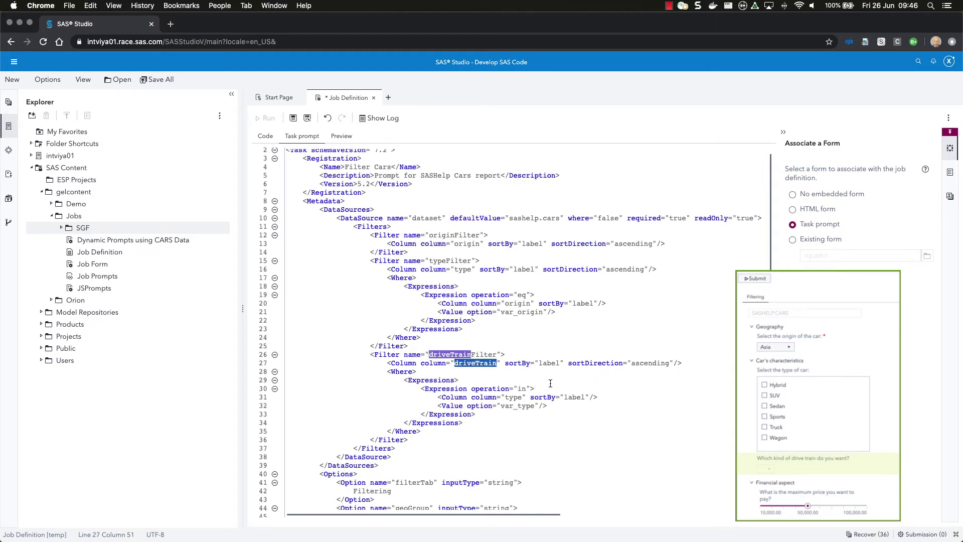
pyautogui.doubleClick(520, 389)
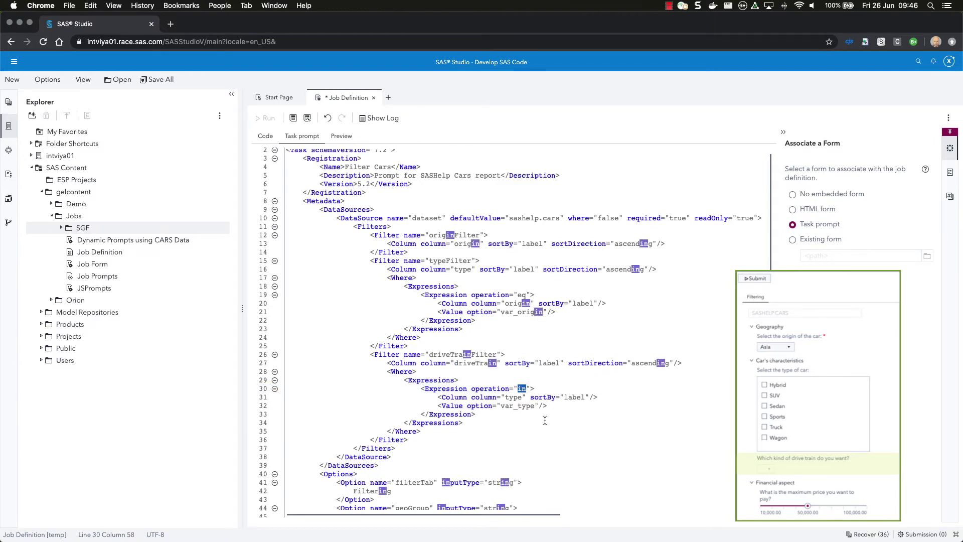
pyautogui.doubleClick(515, 397)
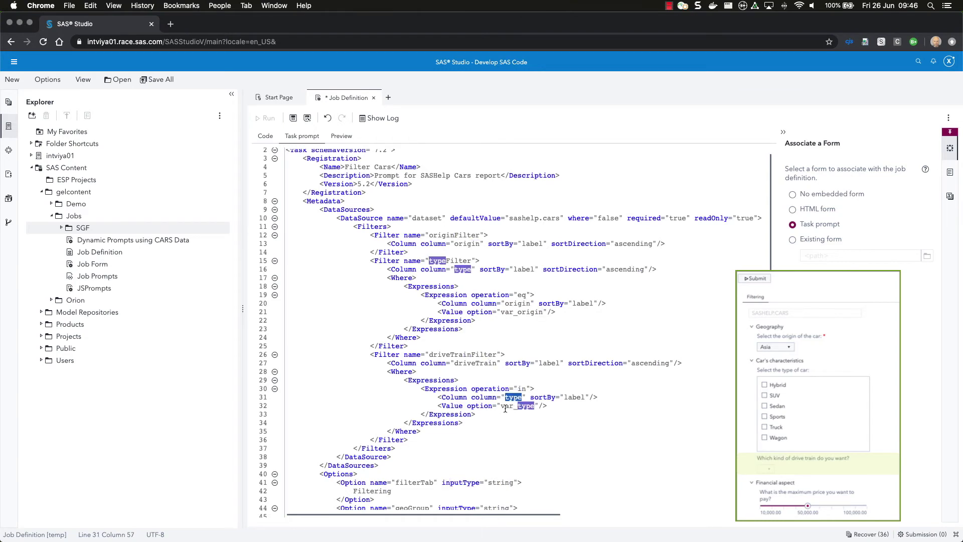
pyautogui.moveTo(500, 407); pyautogui.dragTo(534, 407)
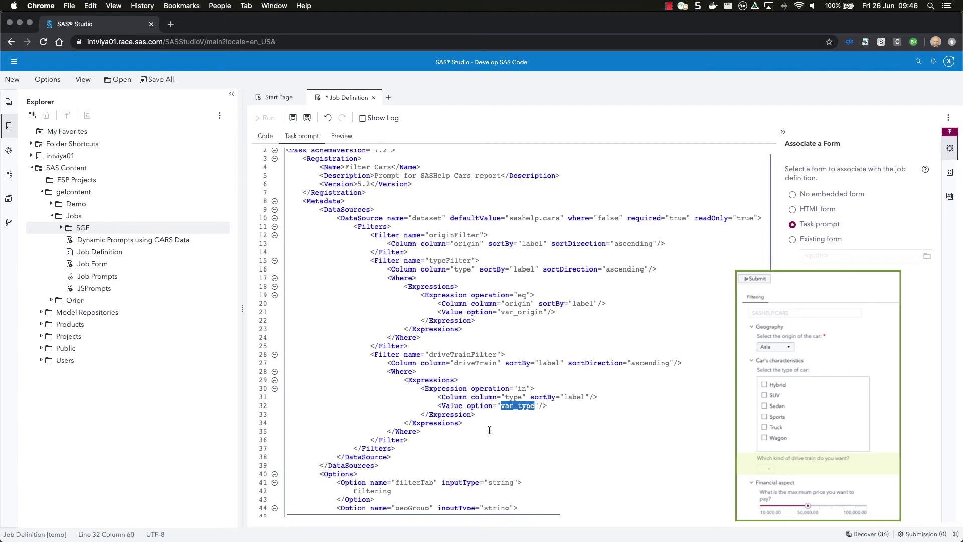
pyautogui.scroll(-1, 474, 428)
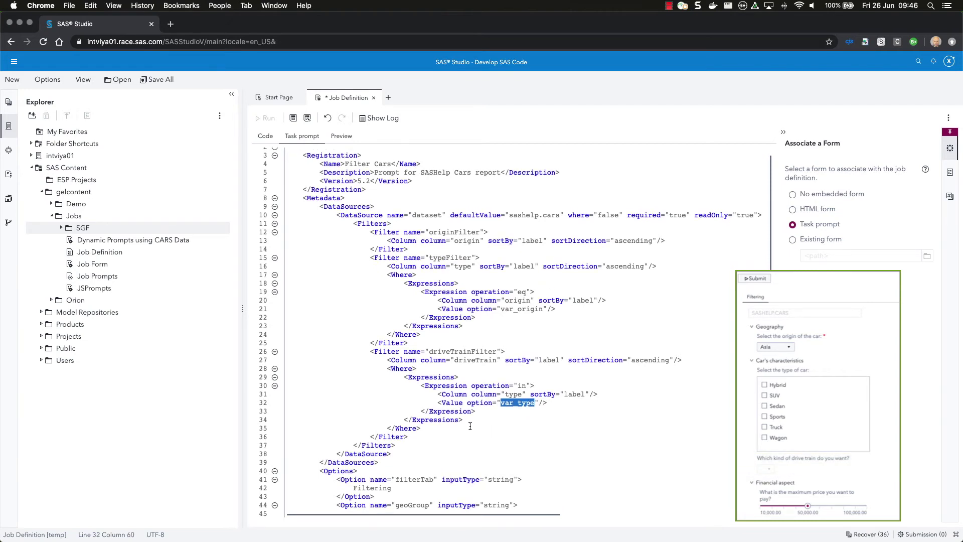
pyautogui.scroll(-1, 470, 426)
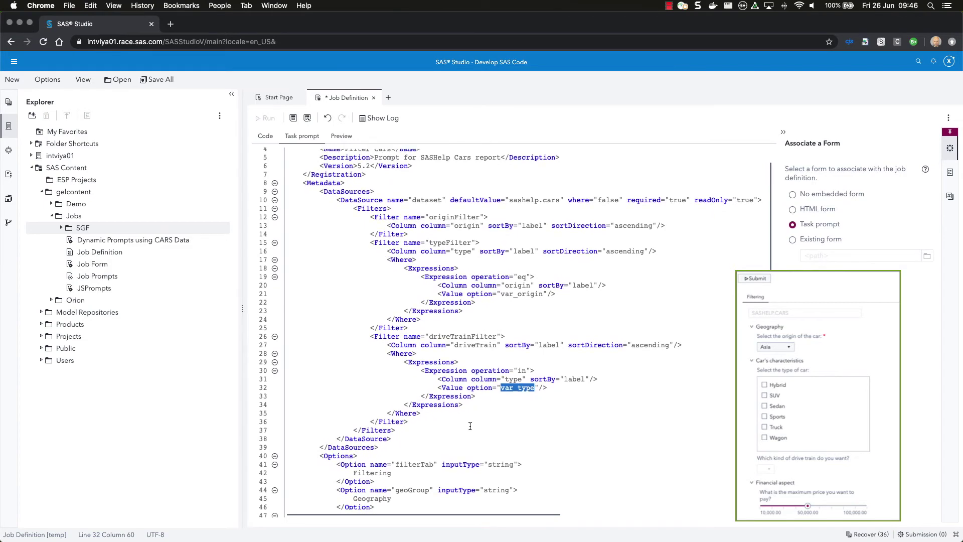
pyautogui.scroll(-1, 469, 426)
pyautogui.scroll(-1, 470, 427)
pyautogui.scroll(-2, 470, 426)
pyautogui.scroll(-2, 470, 426)
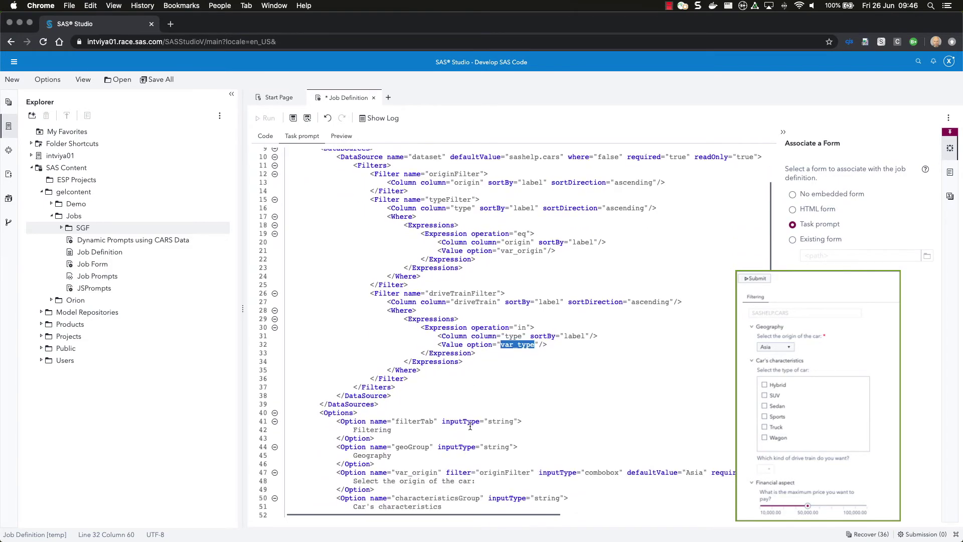
pyautogui.scroll(-1, 451, 422)
pyautogui.scroll(-1, 386, 407)
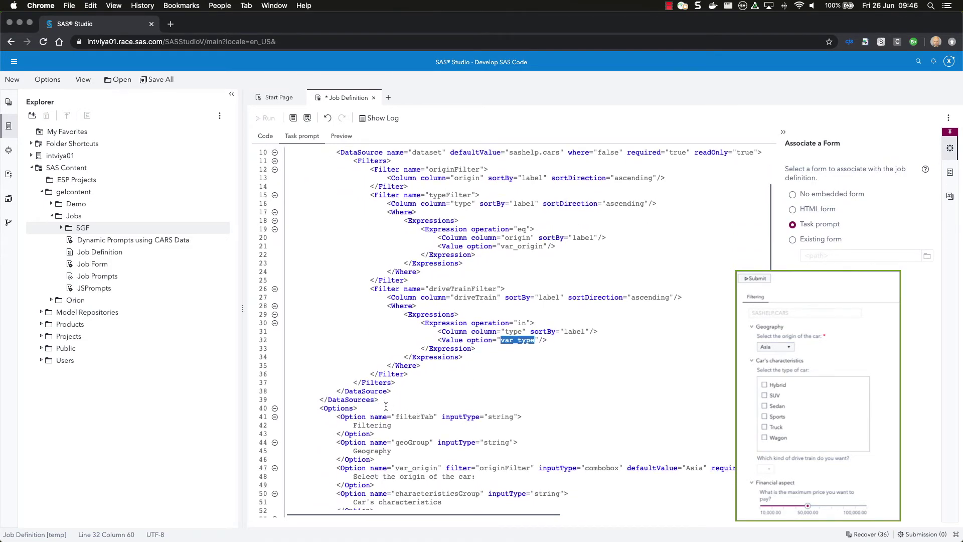
pyautogui.scroll(-1, 386, 407)
pyautogui.scroll(-2, 386, 407)
pyautogui.scroll(-1, 386, 407)
pyautogui.scroll(-1, 387, 406)
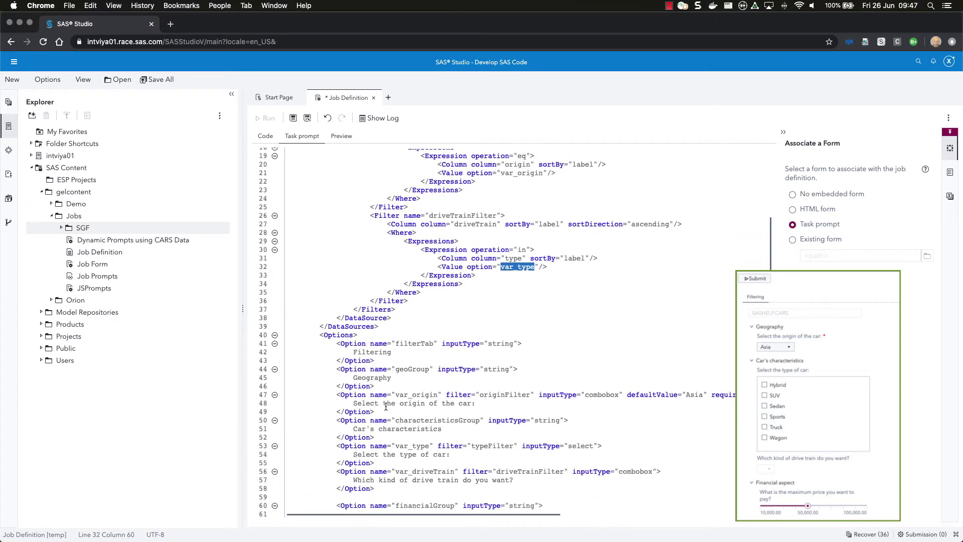
pyautogui.scroll(-2, 385, 407)
pyautogui.scroll(-2, 386, 407)
pyautogui.scroll(-1, 386, 408)
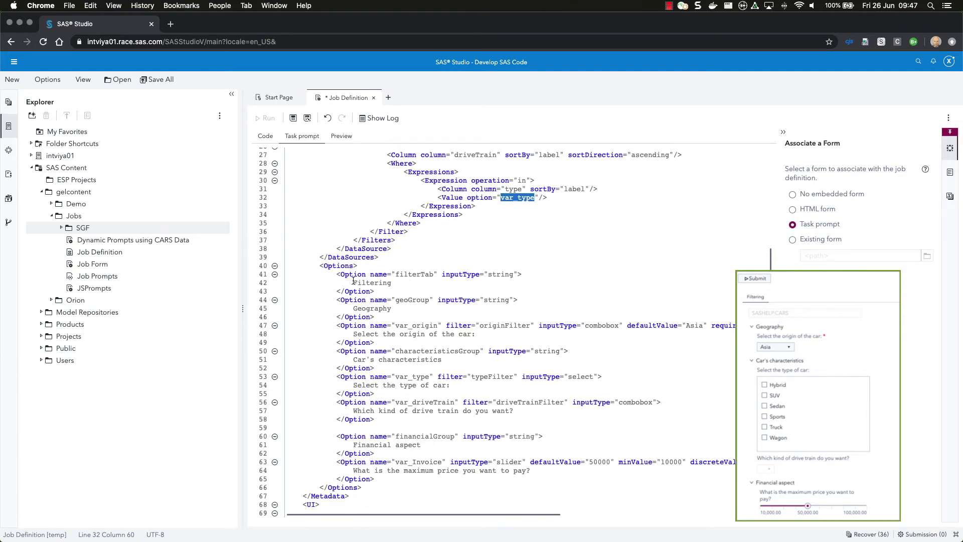
pyautogui.scroll(-2, 432, 385)
pyautogui.scroll(-5, 431, 385)
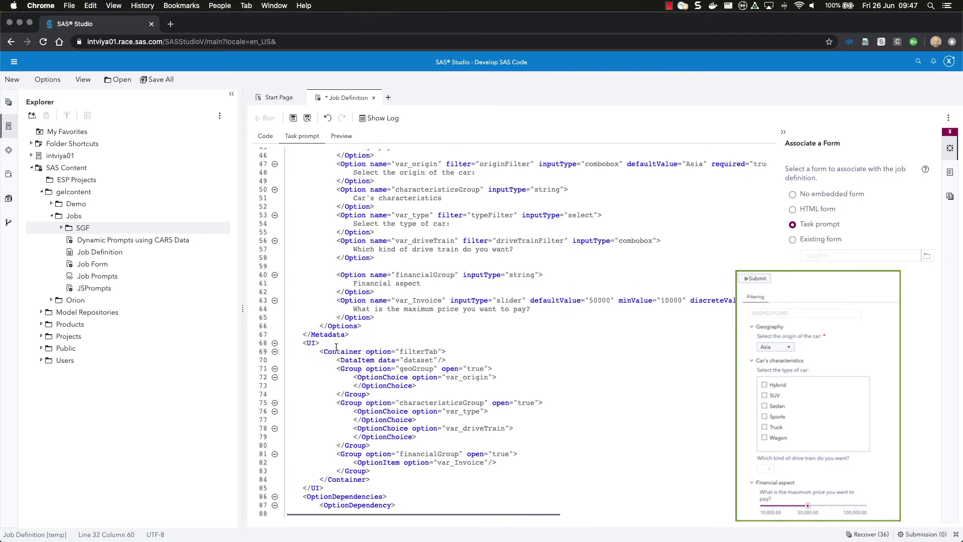
pyautogui.scroll(2, 397, 339)
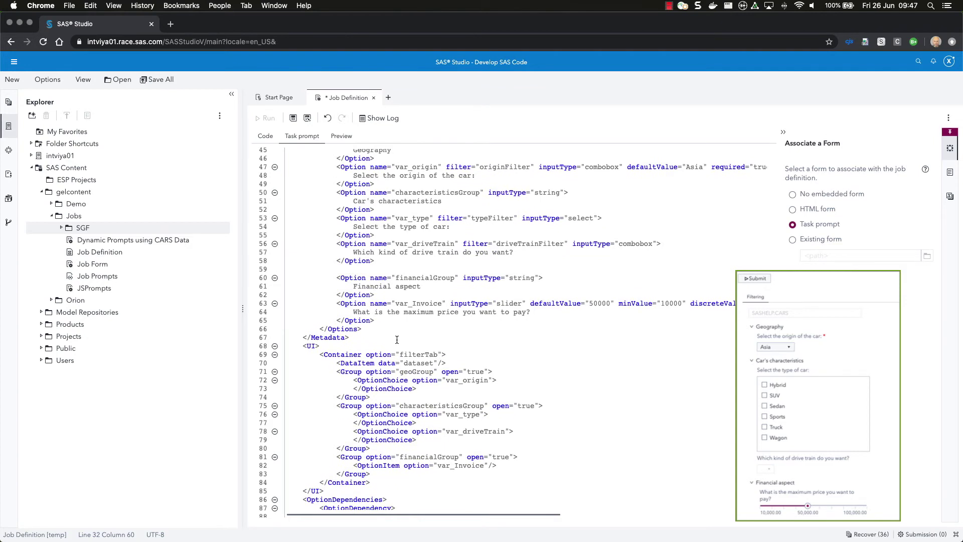
pyautogui.scroll(1, 397, 340)
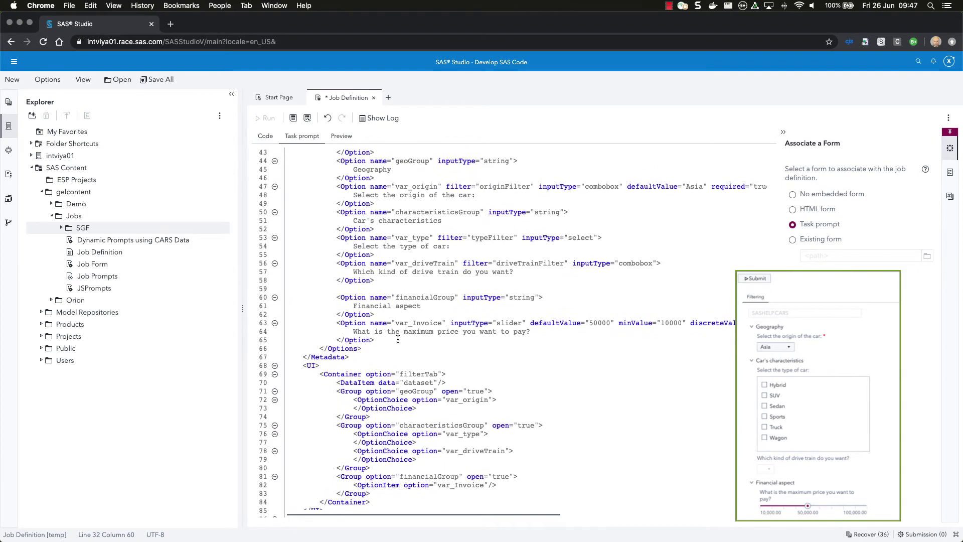
pyautogui.scroll(3, 397, 339)
pyautogui.scroll(3, 397, 340)
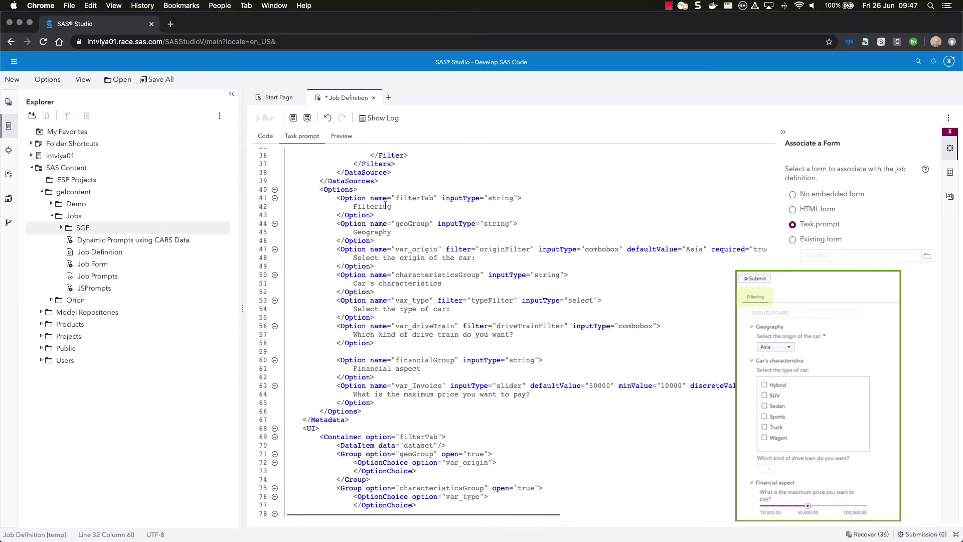
pyautogui.click(348, 207)
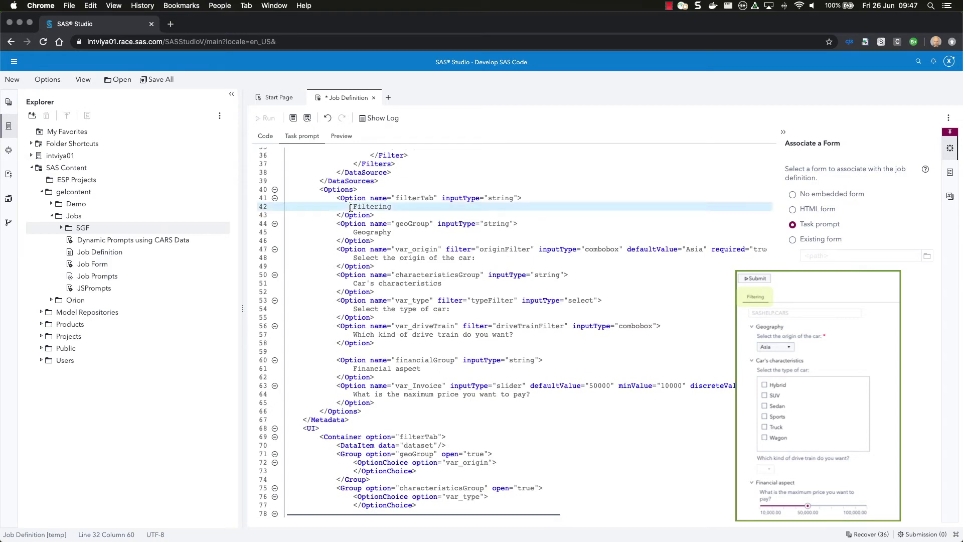
pyautogui.doubleClick(380, 207)
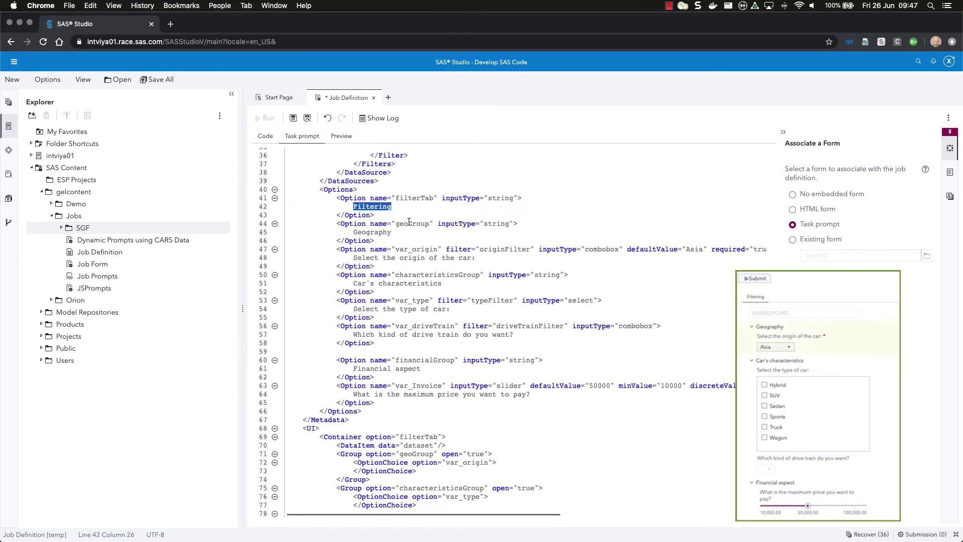
pyautogui.click(409, 223)
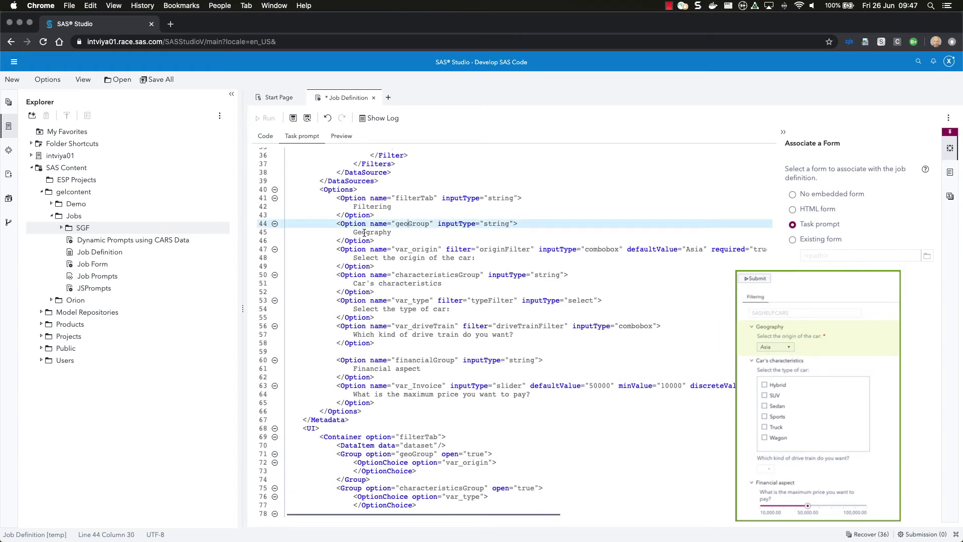
pyautogui.doubleClick(364, 232)
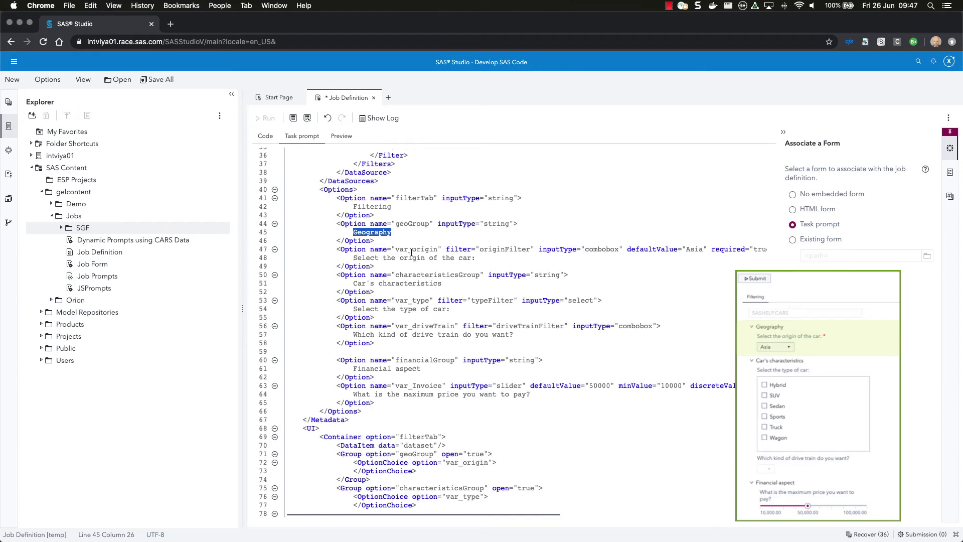
pyautogui.moveTo(395, 249); pyautogui.dragTo(446, 255)
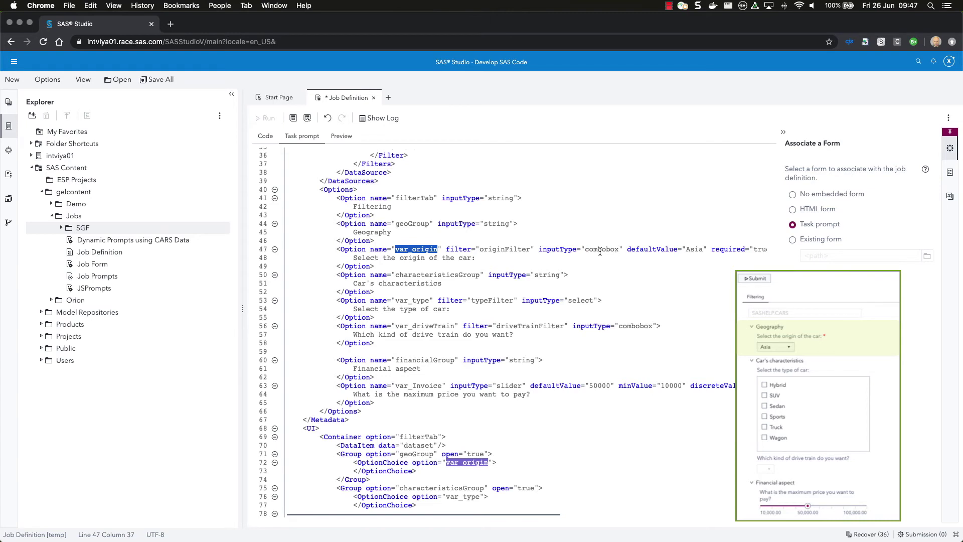
pyautogui.doubleClick(499, 250)
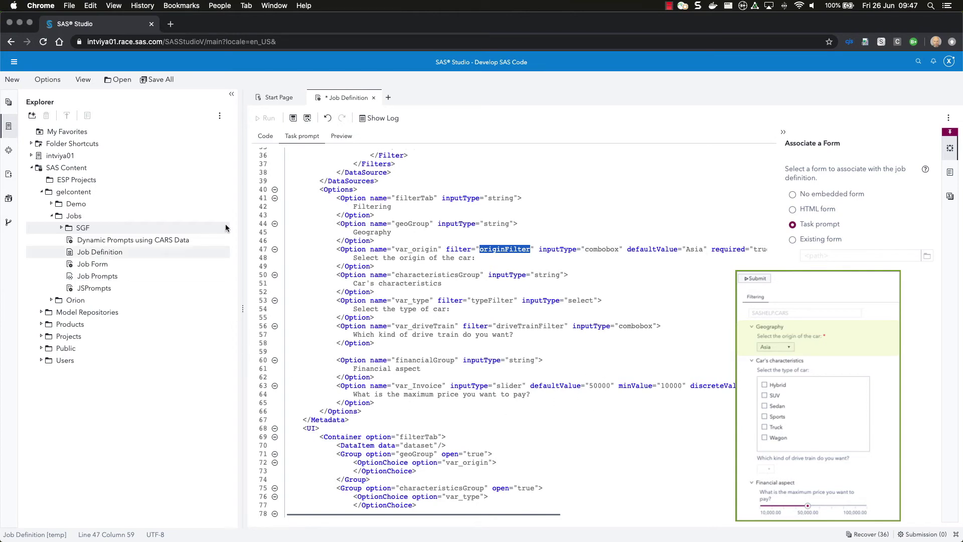
pyautogui.hscroll(1, 228, 113)
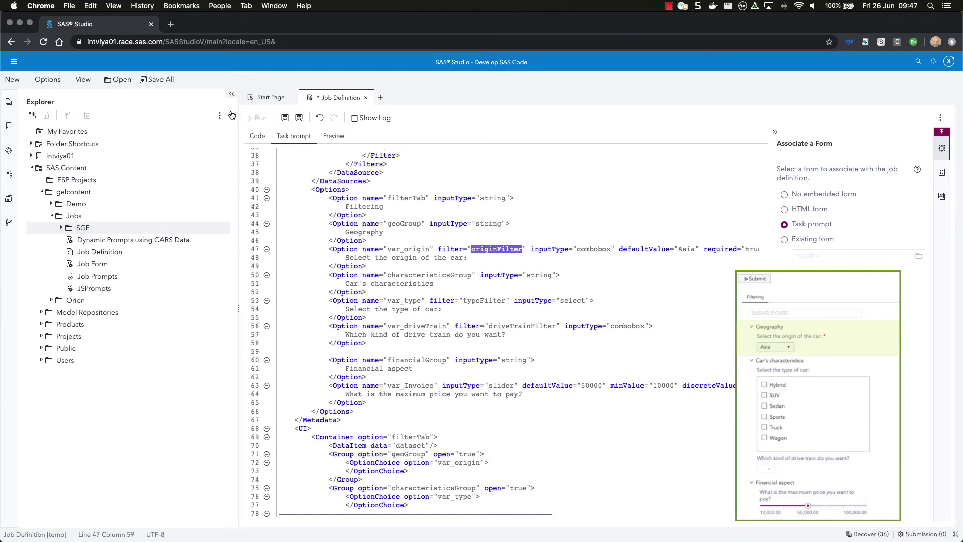
pyautogui.hscroll(5, 660, 273)
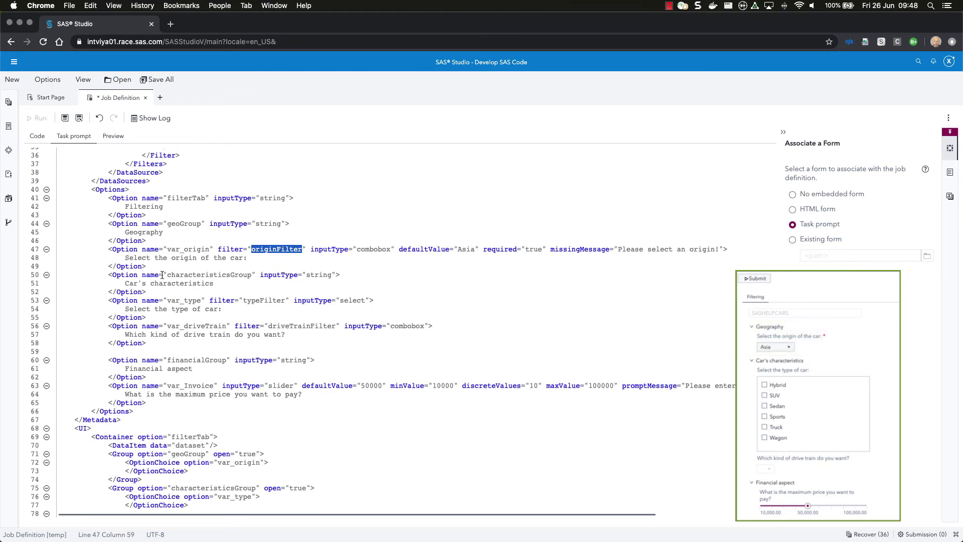
# Step: Review the Car's characteristics group label and the var_type option with its typeFilter filter
pyautogui.click(181, 276)
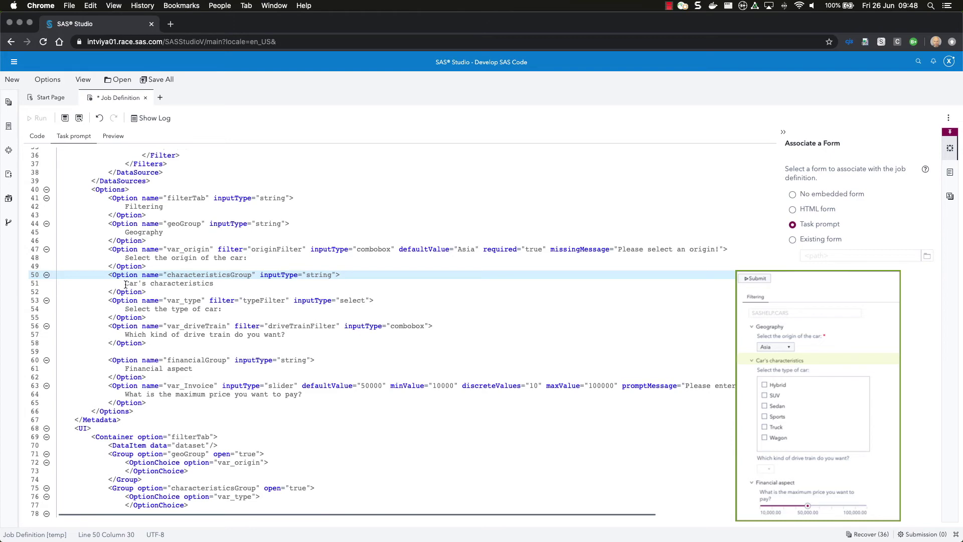
pyautogui.moveTo(125, 283); pyautogui.dragTo(215, 284)
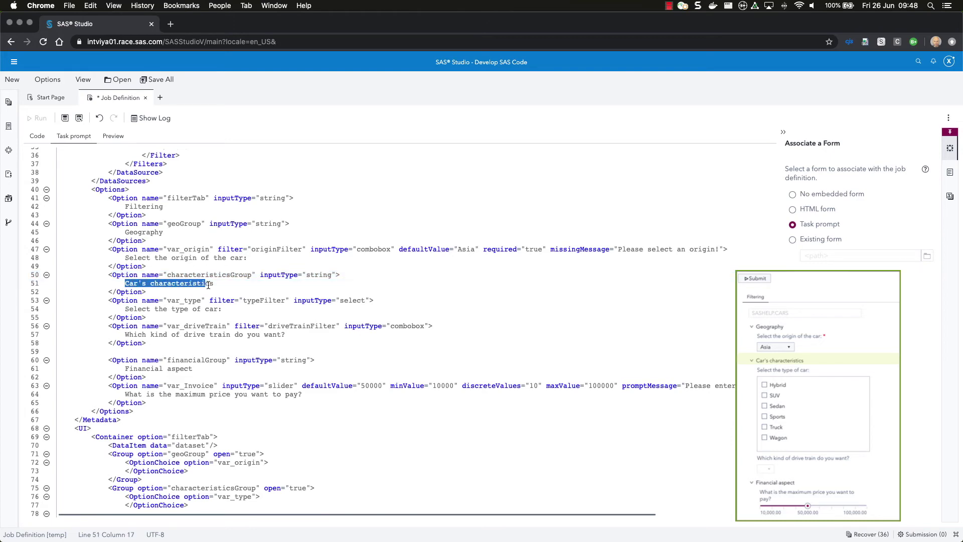
pyautogui.click(181, 303)
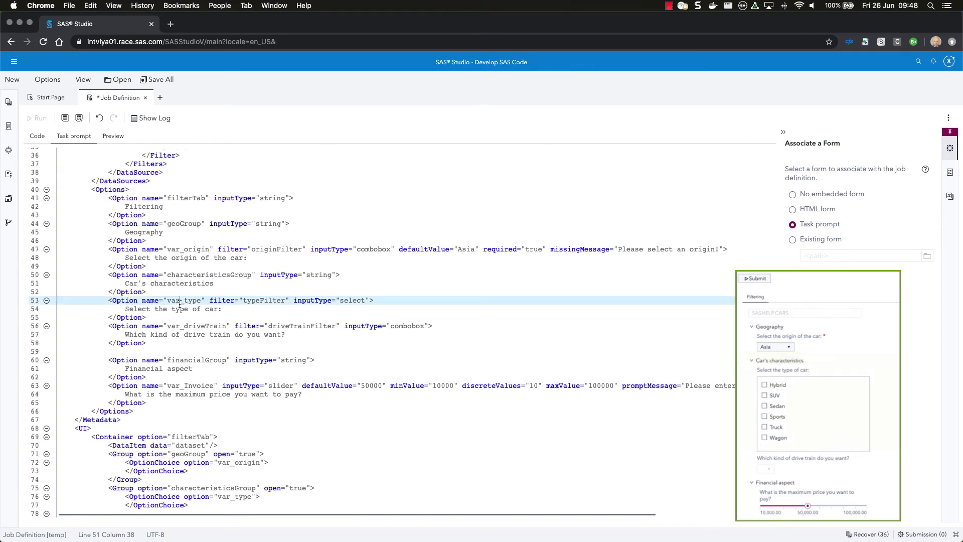
pyautogui.doubleClick(261, 302)
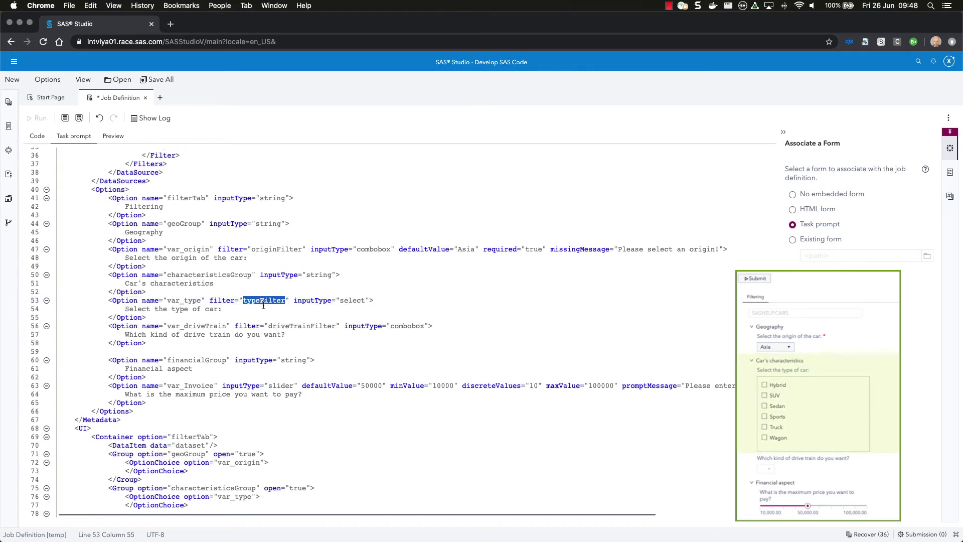
pyautogui.click(356, 302)
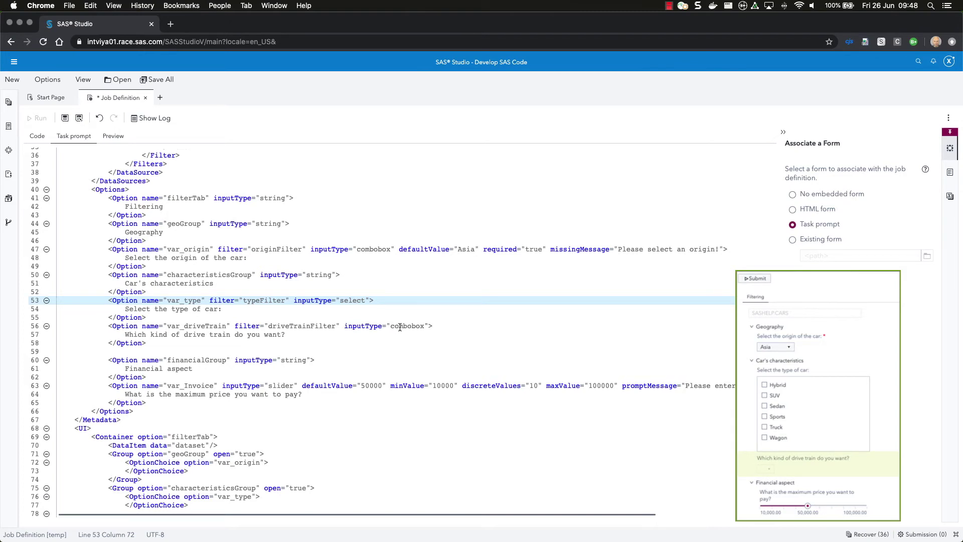
# Step: Review the drive train question text and the var_Invoice slider with its 100000 maximum
pyautogui.moveTo(125, 336); pyautogui.dragTo(300, 335)
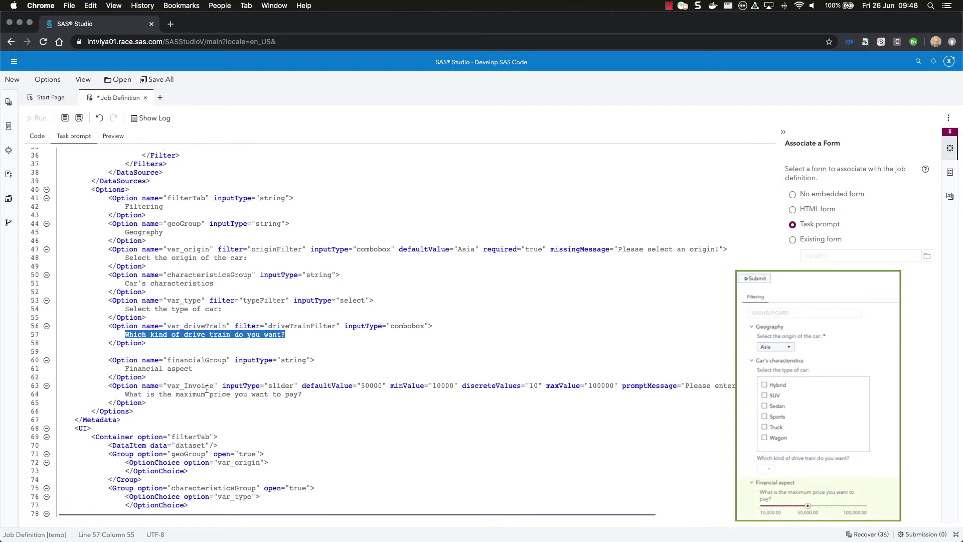
pyautogui.doubleClick(283, 387)
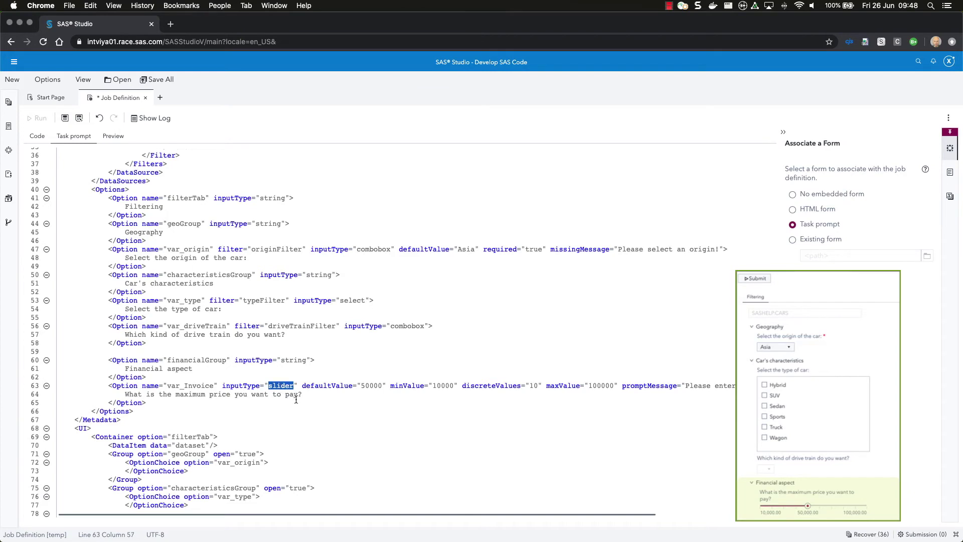
pyautogui.click(368, 387)
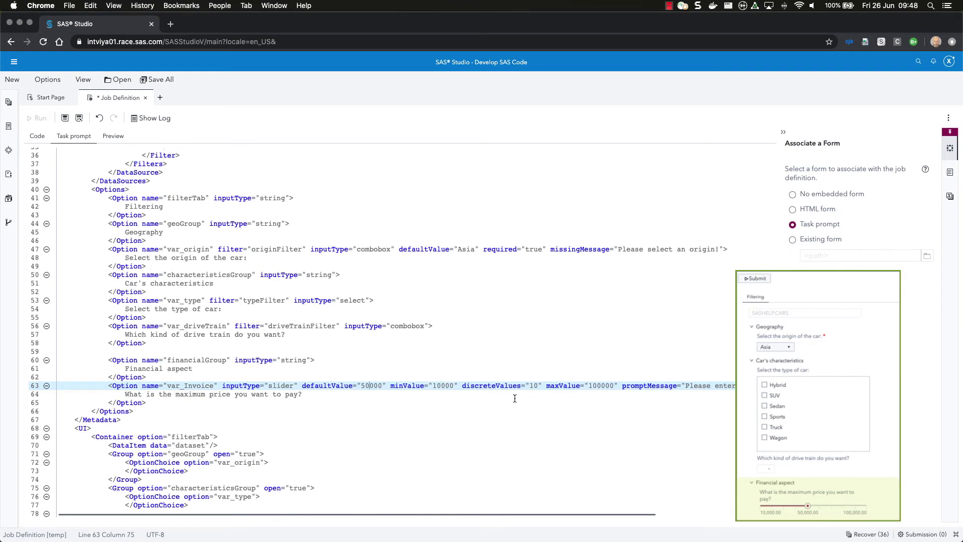
pyautogui.click(599, 387)
pyautogui.scroll(-1, 151, 401)
pyautogui.scroll(-1, 151, 401)
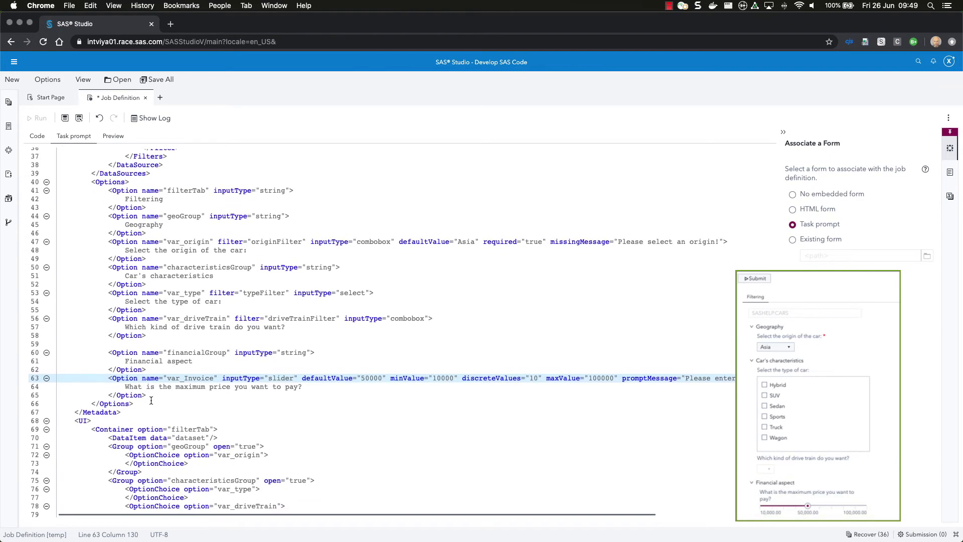
pyautogui.scroll(-1, 151, 401)
pyautogui.scroll(-1, 151, 401)
pyautogui.scroll(-1, 151, 400)
pyautogui.scroll(-2, 151, 401)
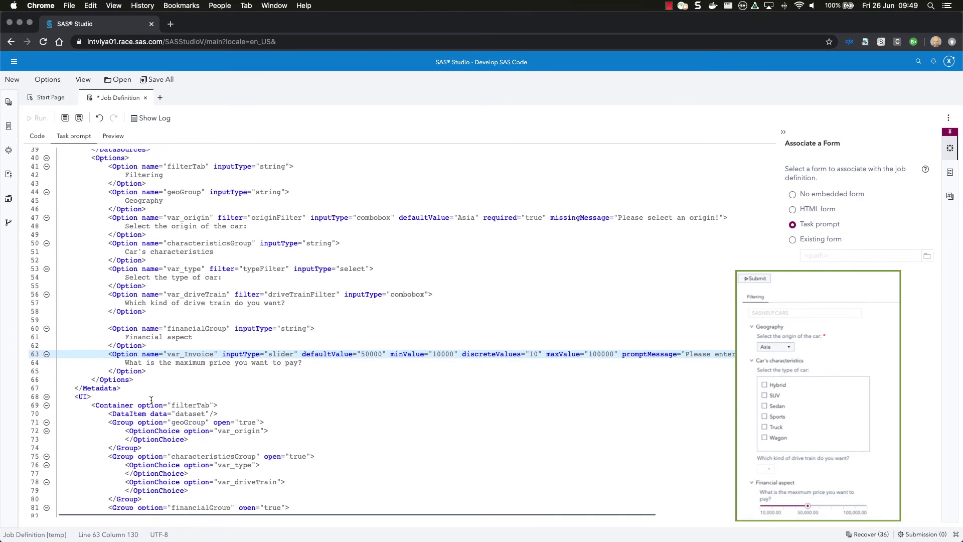
pyautogui.scroll(-2, 151, 401)
pyautogui.scroll(-1, 152, 400)
pyautogui.scroll(-1, 151, 402)
pyautogui.scroll(-2, 152, 401)
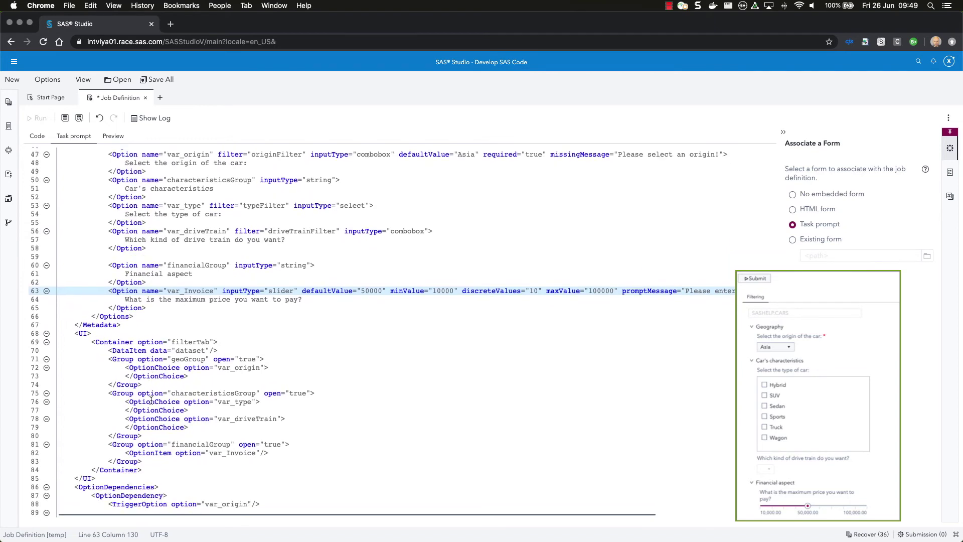
pyautogui.scroll(-2, 151, 400)
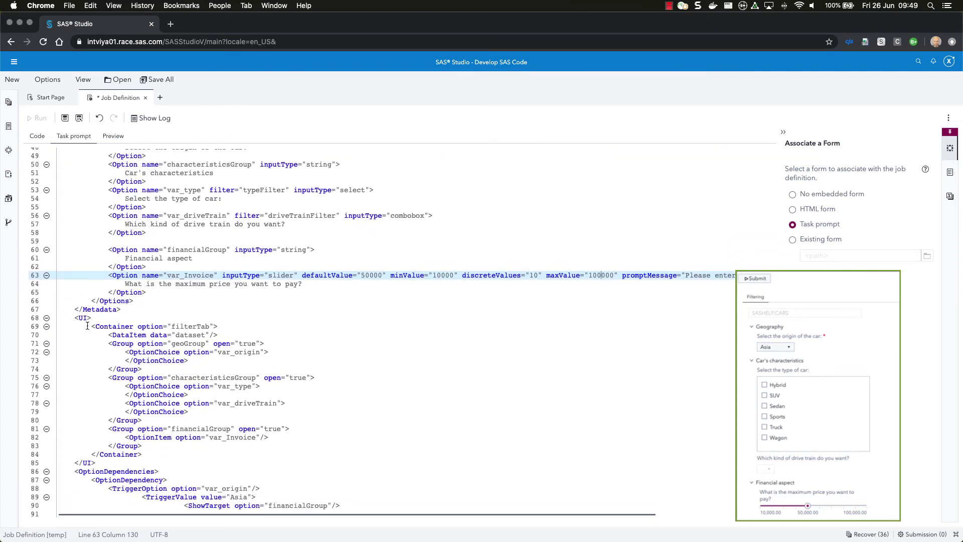
pyautogui.moveTo(93, 326); pyautogui.dragTo(217, 327)
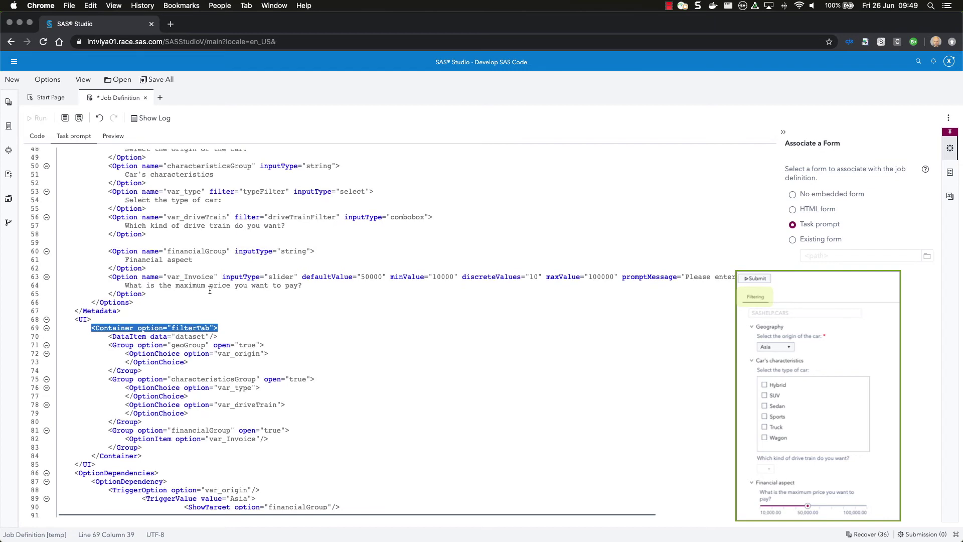
pyautogui.scroll(2, 204, 301)
pyautogui.scroll(2, 211, 274)
pyautogui.scroll(2, 212, 275)
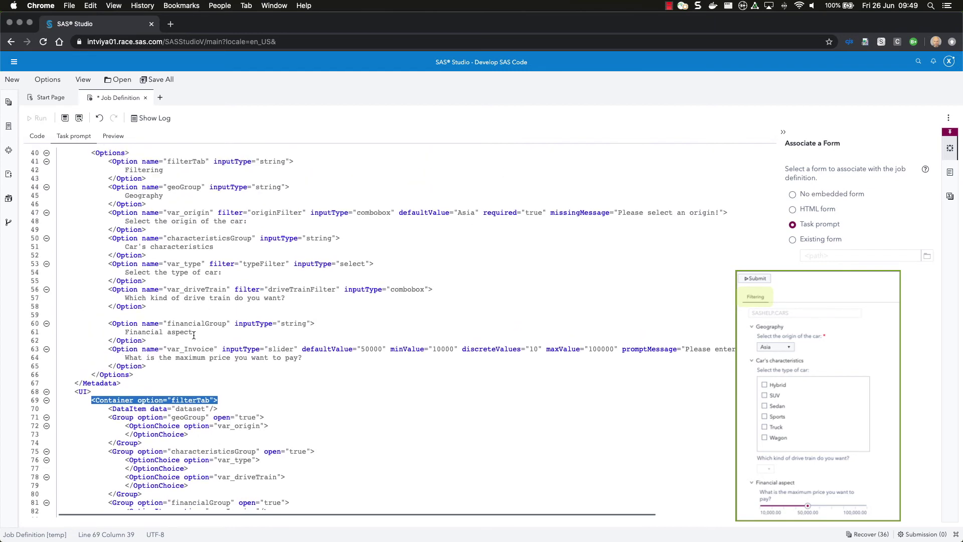
pyautogui.doubleClick(181, 399)
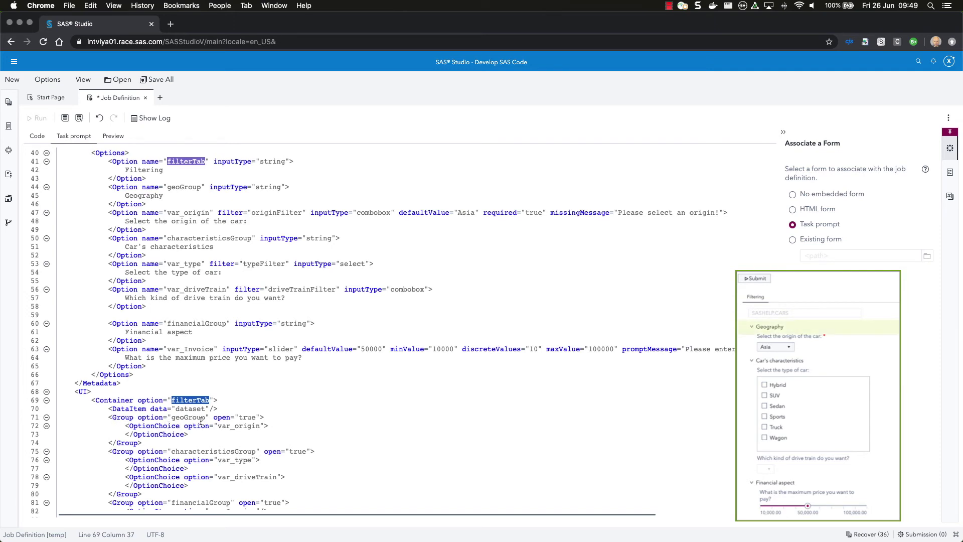
pyautogui.doubleClick(190, 188)
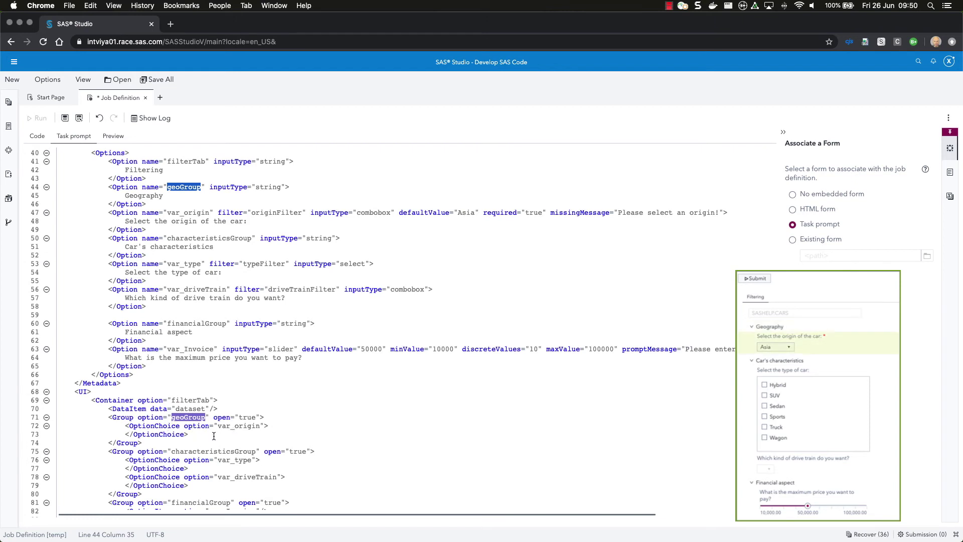
pyautogui.scroll(-2, 214, 435)
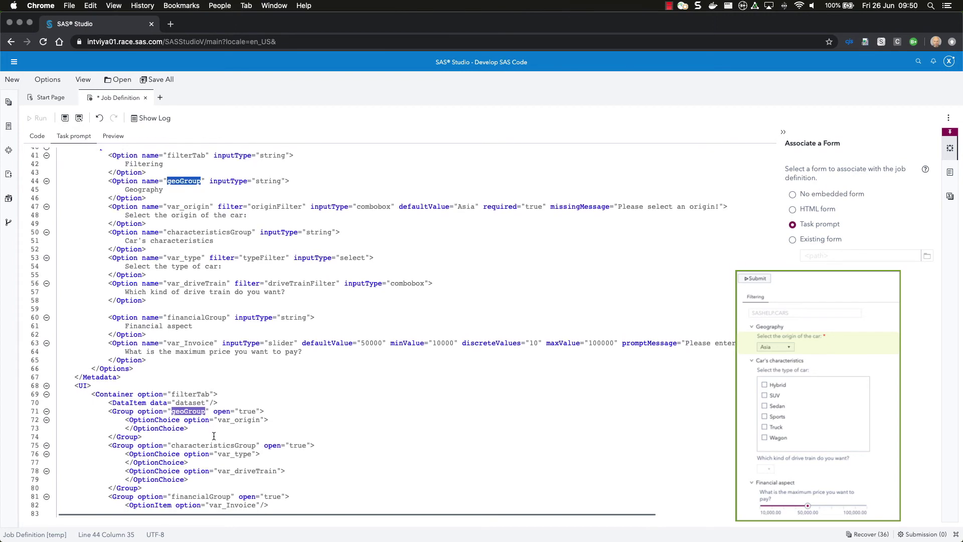
pyautogui.scroll(-1, 214, 436)
pyautogui.scroll(-1, 214, 436)
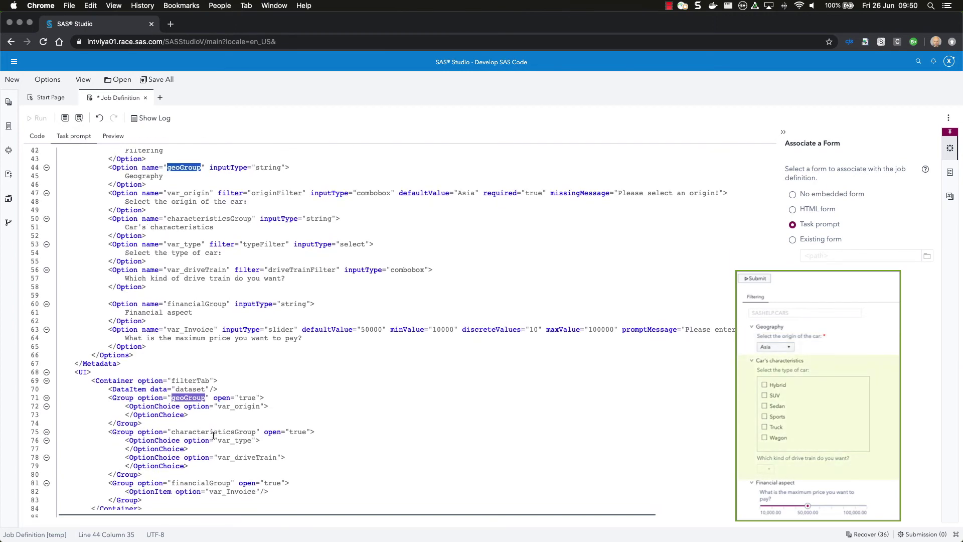
pyautogui.scroll(-1, 213, 435)
pyautogui.scroll(-1, 212, 434)
pyautogui.scroll(-1, 213, 434)
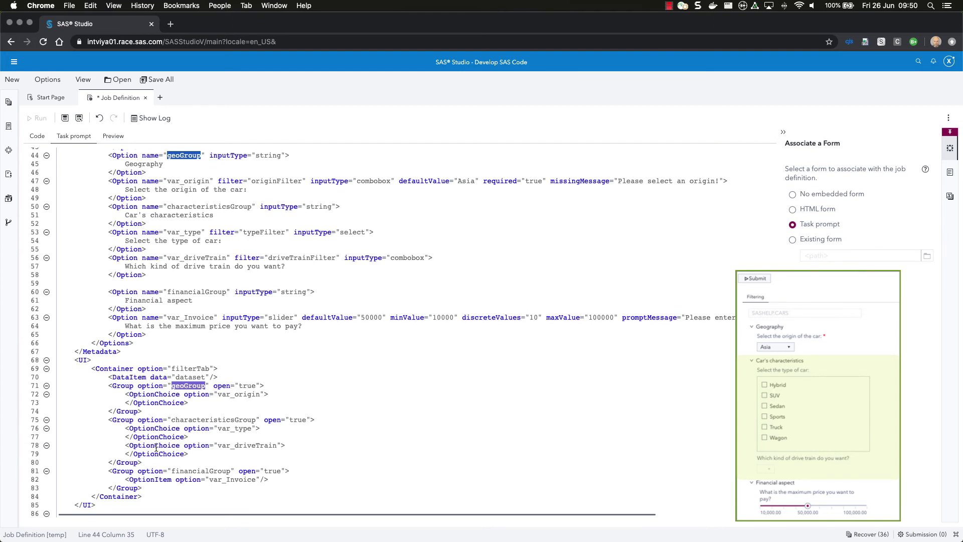
pyautogui.scroll(-1, 219, 468)
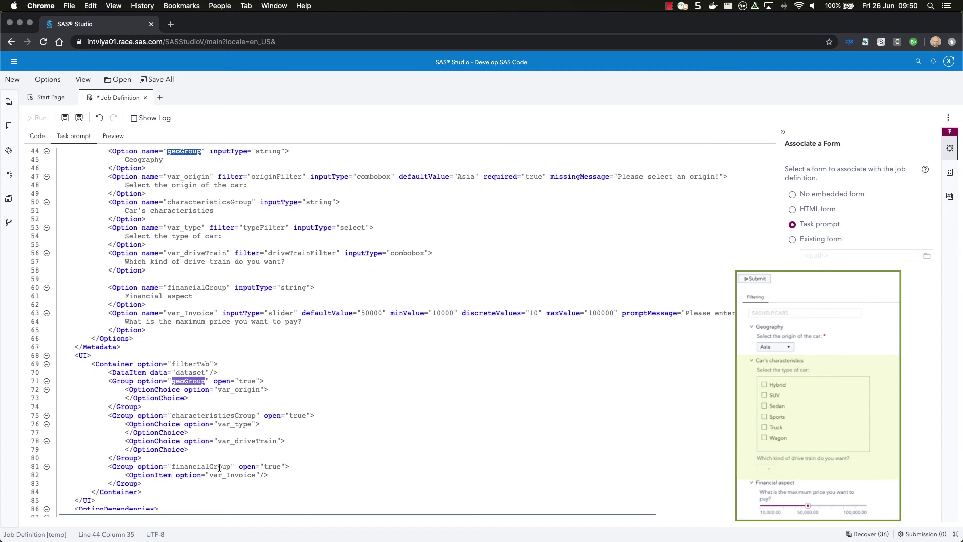
pyautogui.scroll(-1, 219, 467)
pyautogui.scroll(-1, 220, 467)
pyautogui.scroll(-1, 218, 468)
pyautogui.scroll(-1, 218, 467)
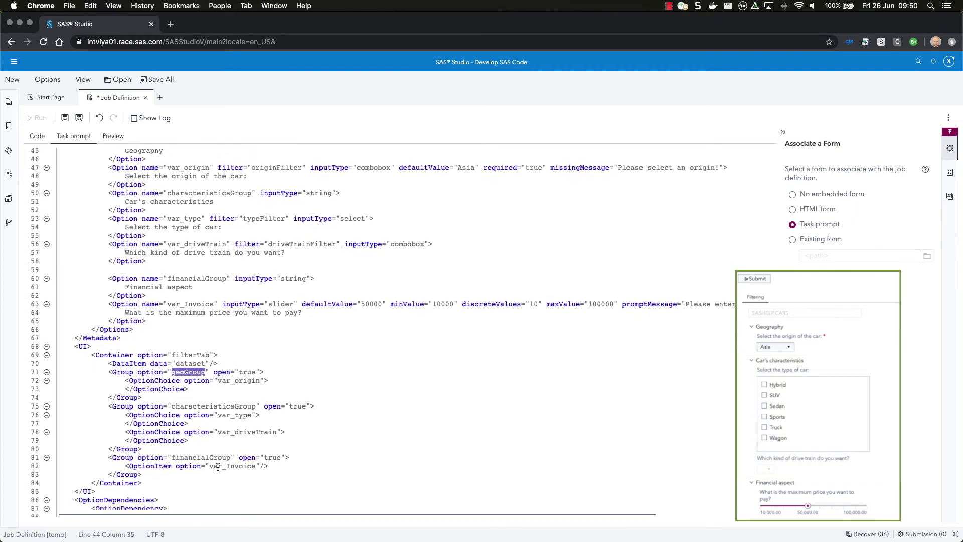
pyautogui.scroll(-2, 179, 467)
pyautogui.scroll(-2, 173, 465)
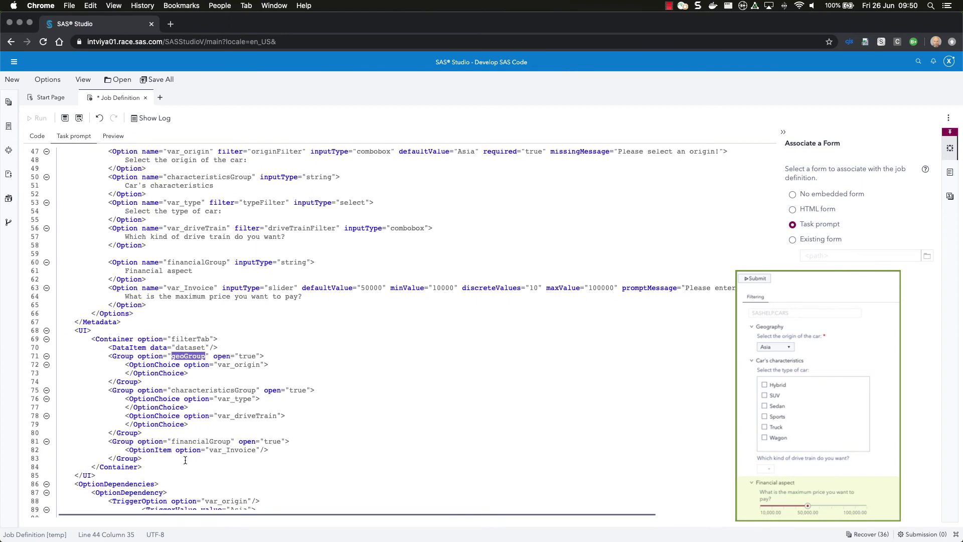
pyautogui.scroll(-1, 185, 460)
pyautogui.scroll(-2, 188, 458)
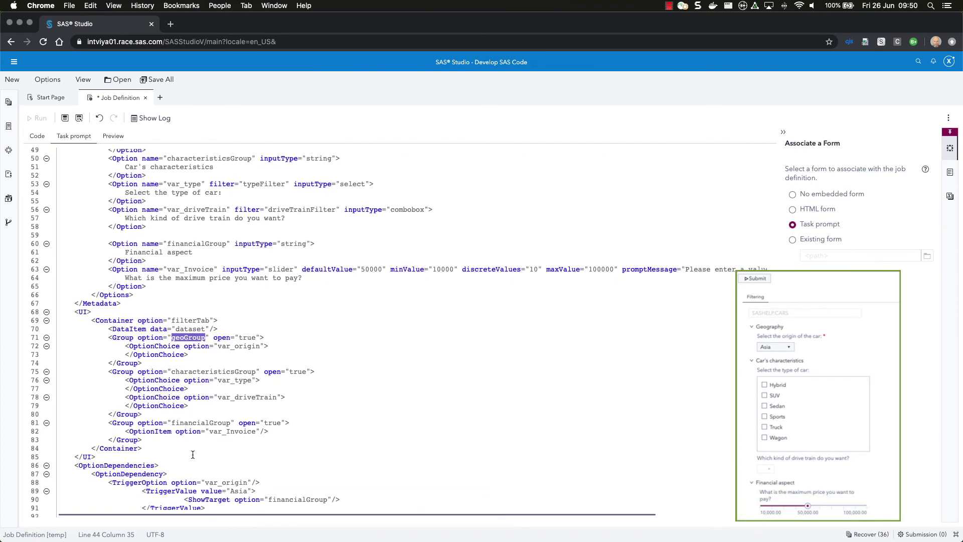
pyautogui.scroll(-1, 192, 456)
pyautogui.scroll(-2, 193, 455)
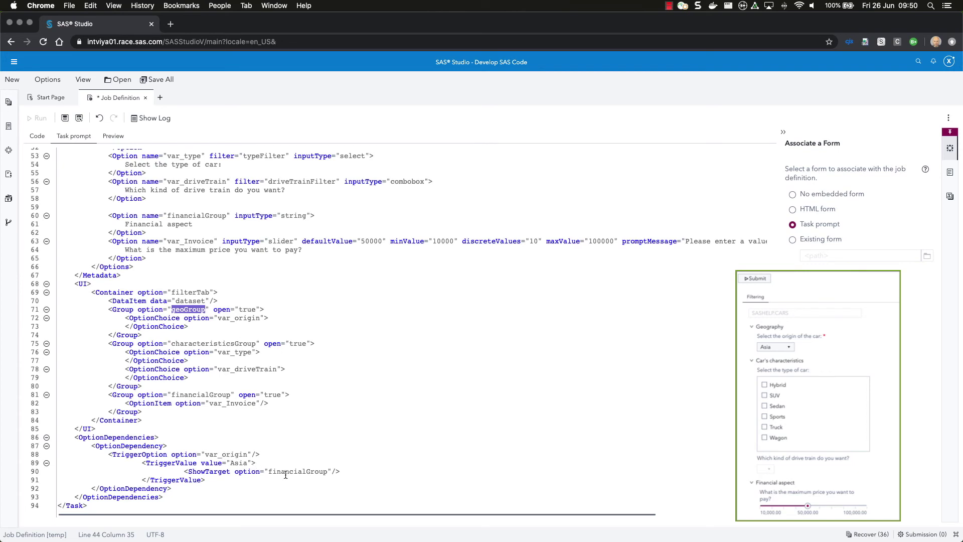
# Step: Highlight the financialGroup occurrences, then start saving the job definition
pyautogui.doubleClick(205, 395)
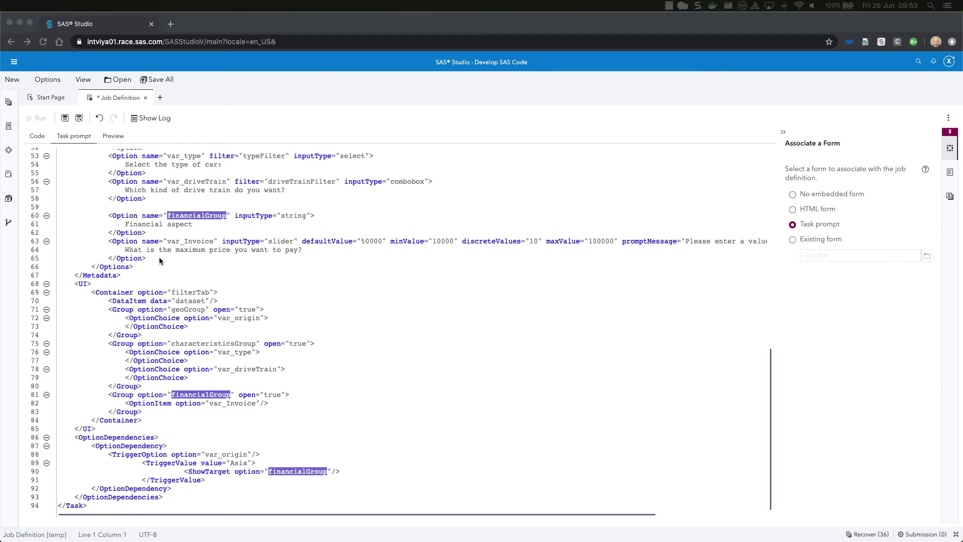
pyautogui.click(65, 120)
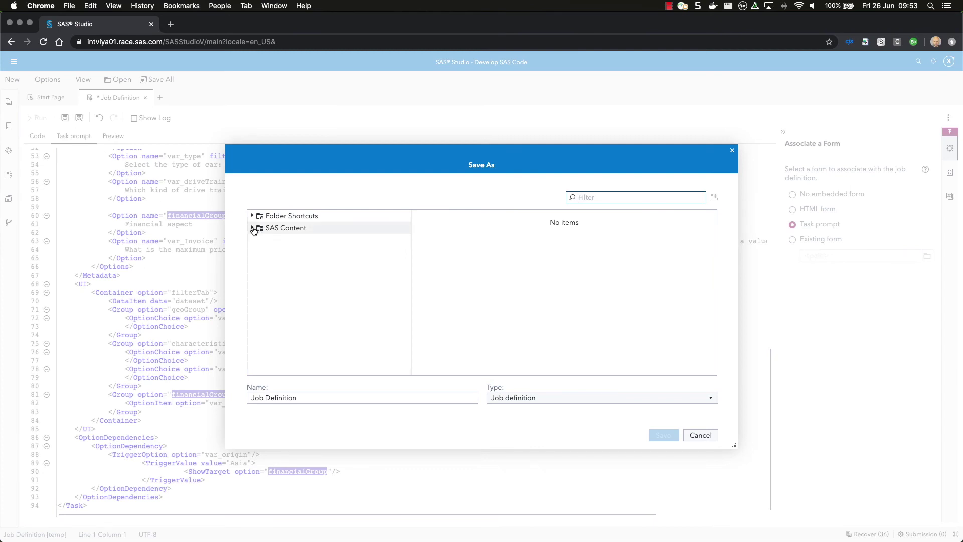
# Step: Save the job definition as CarsPromptDemo in SAS Content > gelcontent > Jobs
pyautogui.click(252, 228)
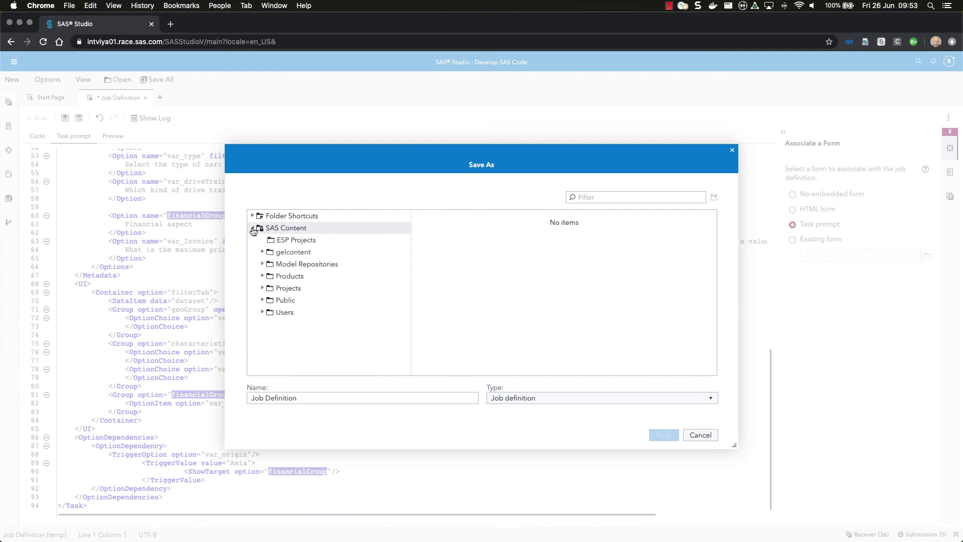
pyautogui.doubleClick(291, 252)
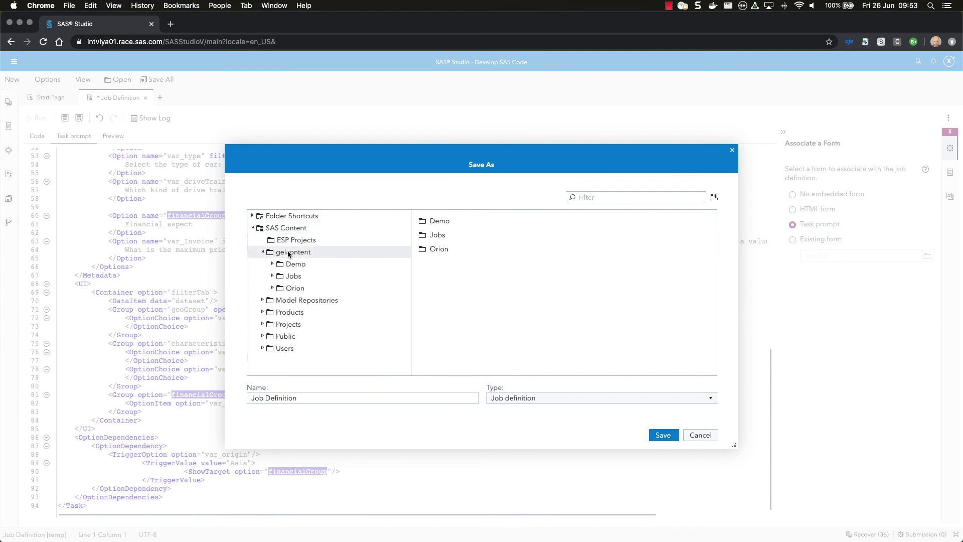
pyautogui.click(292, 278)
pyautogui.click(304, 401)
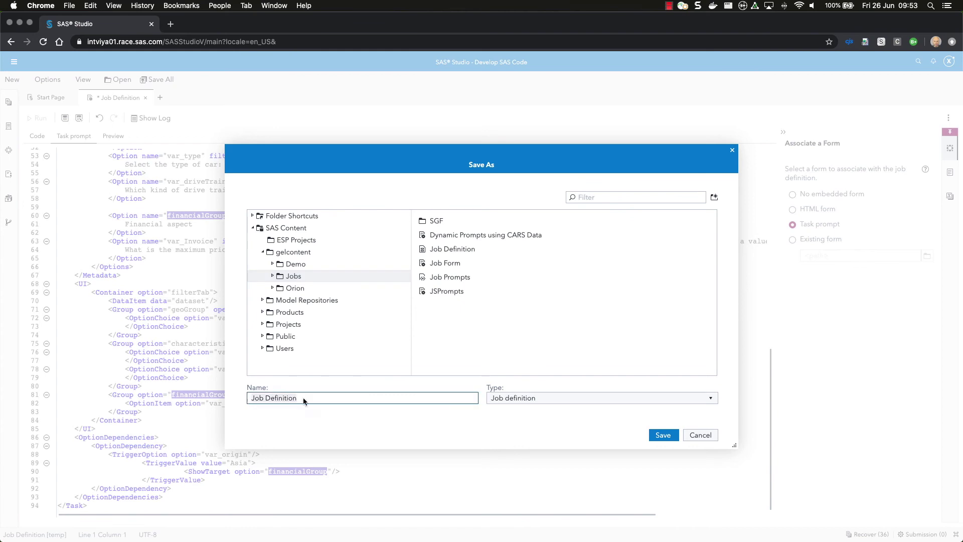
pyautogui.moveTo(305, 401); pyautogui.dragTo(231, 400)
pyautogui.write('Car')
pyautogui.write('sPrompt')
pyautogui.write('Demo')
pyautogui.click(662, 437)
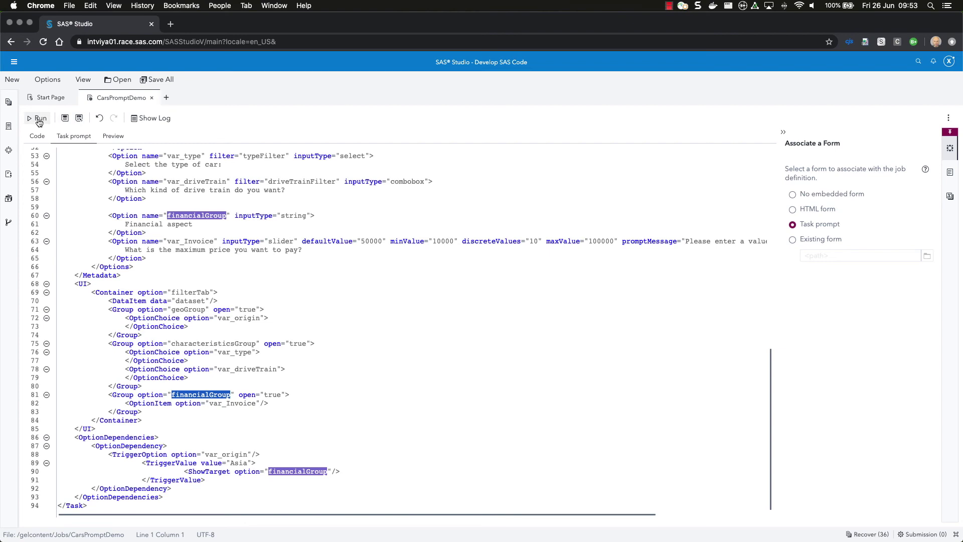
# Step: Switch to the Preview of the rendered task prompt form
pyautogui.click(39, 119)
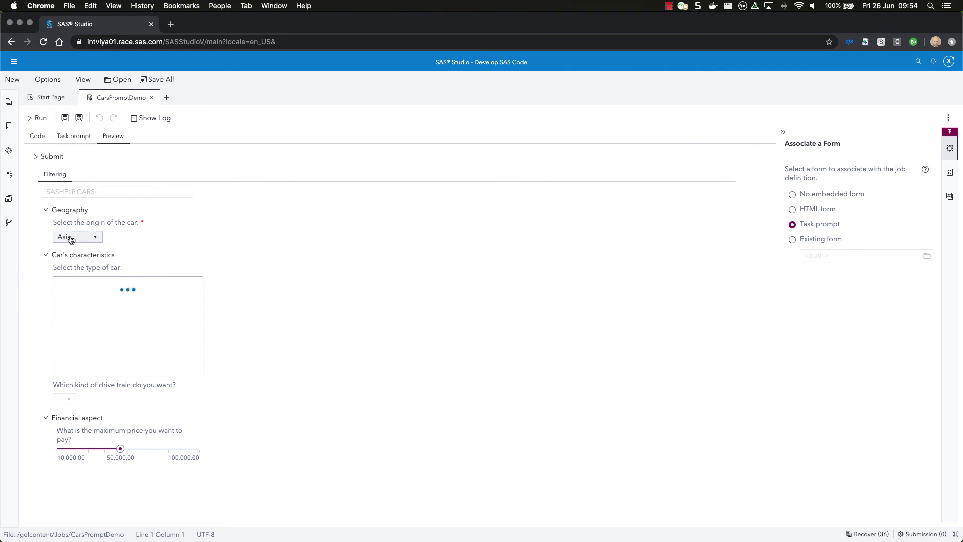
# Step: Collapse and re-expand the Geography, Car's characteristics and Financial aspect sections of the form
pyautogui.click(46, 210)
pyautogui.click(46, 229)
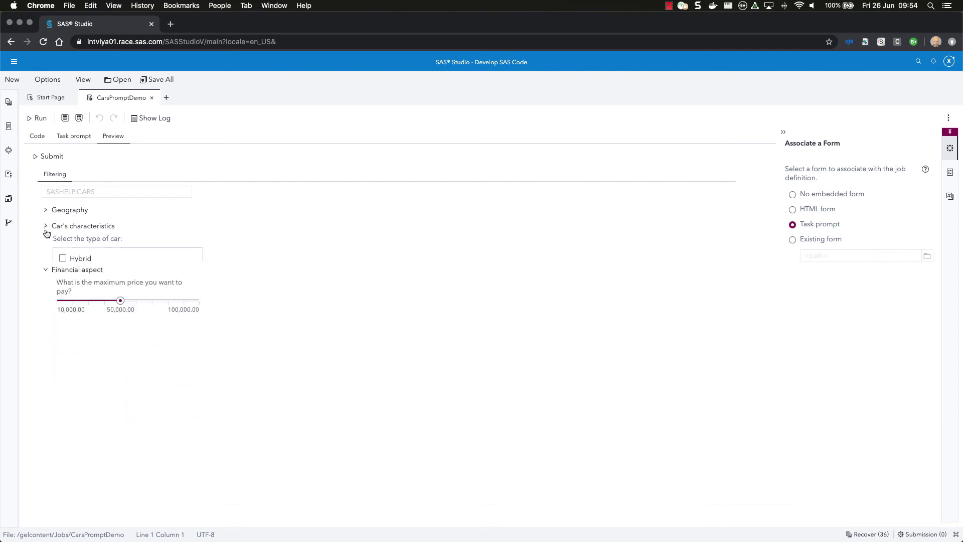
pyautogui.click(47, 246)
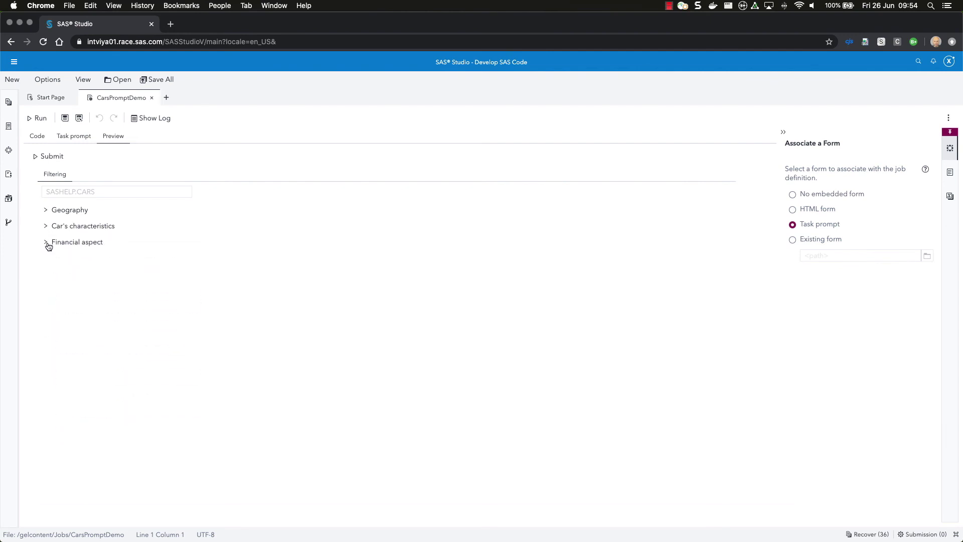
pyautogui.click(47, 243)
pyautogui.click(47, 227)
pyautogui.click(46, 211)
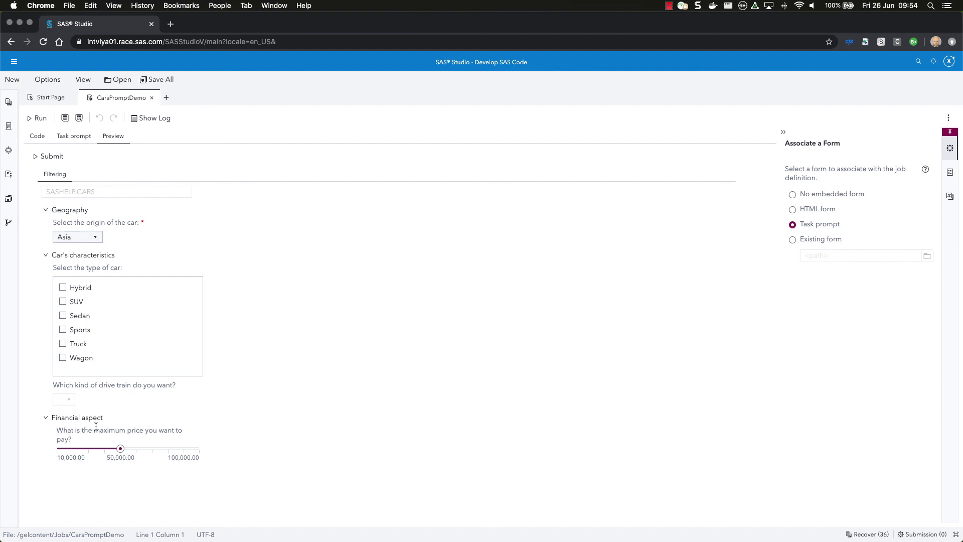
# Step: Choose Europe as the car origin and check the task prompt XML before returning to Preview
pyautogui.click(97, 239)
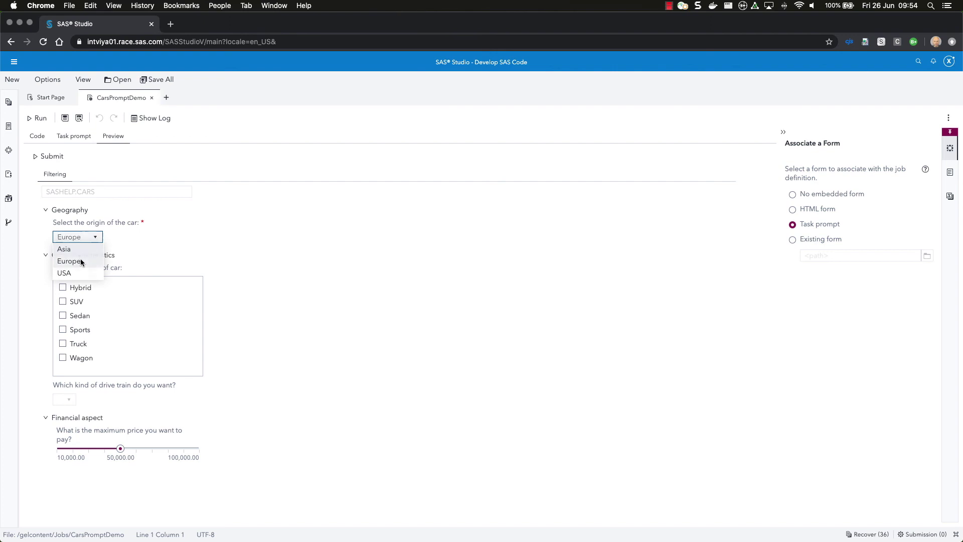
pyautogui.click(82, 262)
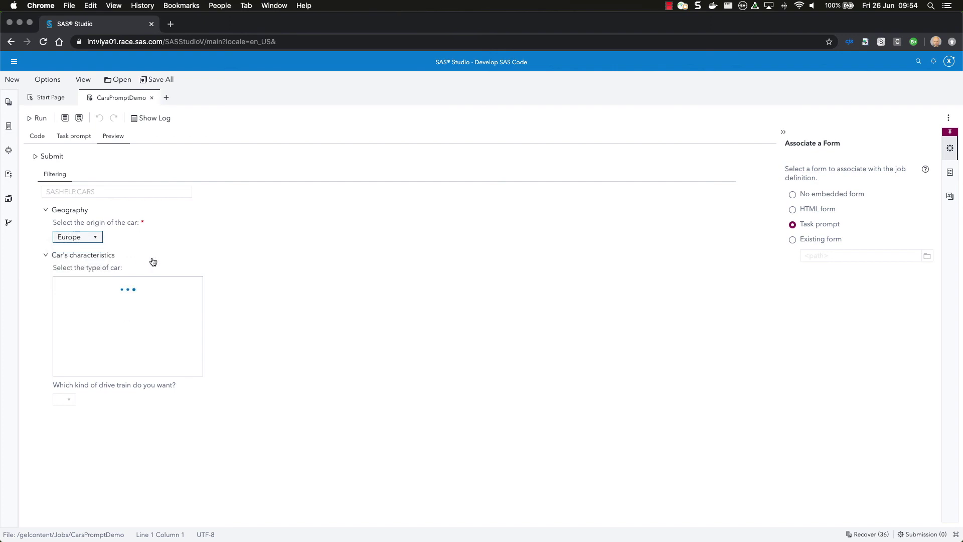
pyautogui.click(71, 135)
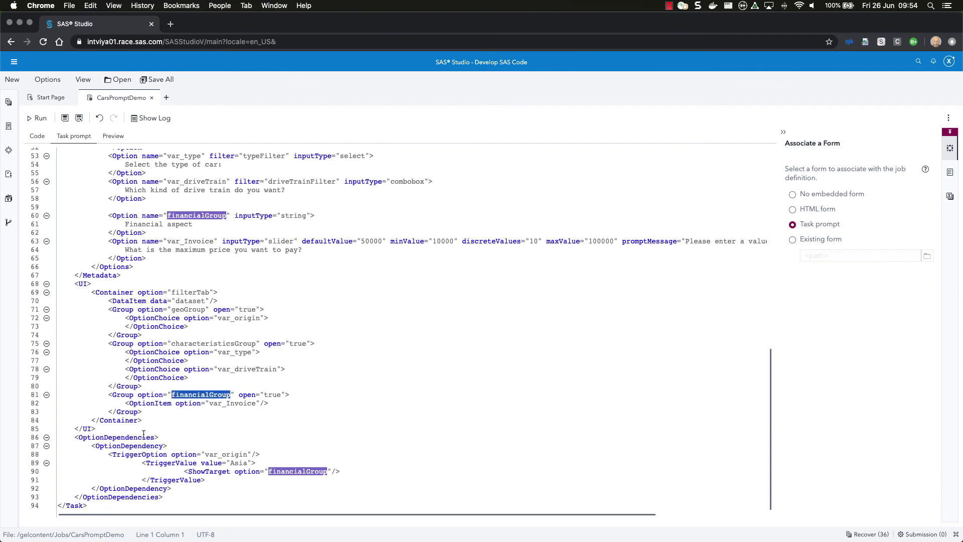
pyautogui.click(111, 137)
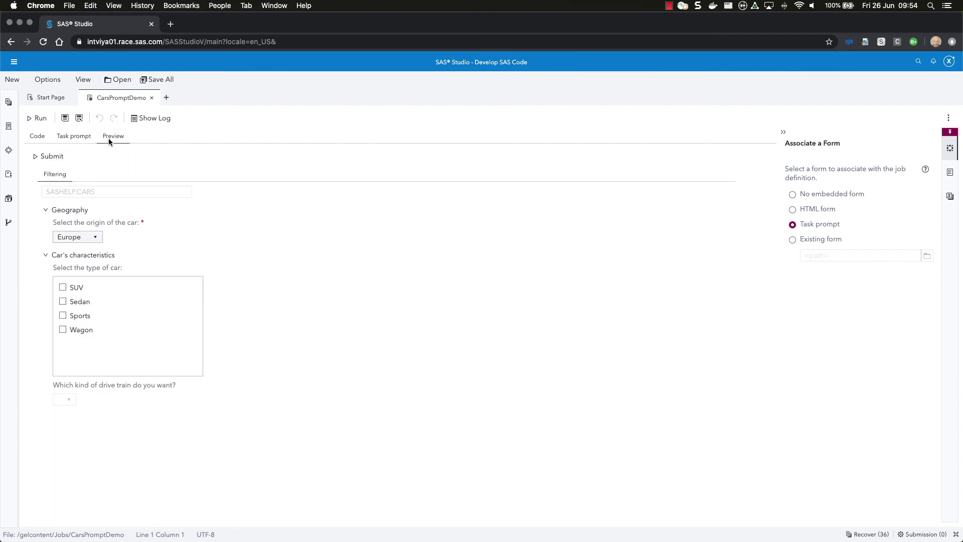
# Step: Try Asia and Europe, then settle on USA as origin and pick Sedan as car type
pyautogui.click(71, 238)
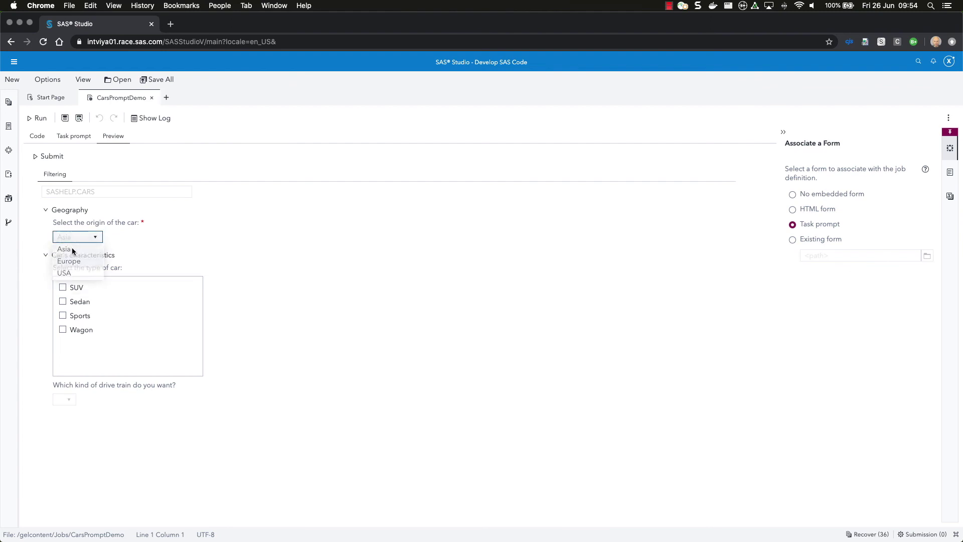
pyautogui.click(72, 247)
pyautogui.click(72, 238)
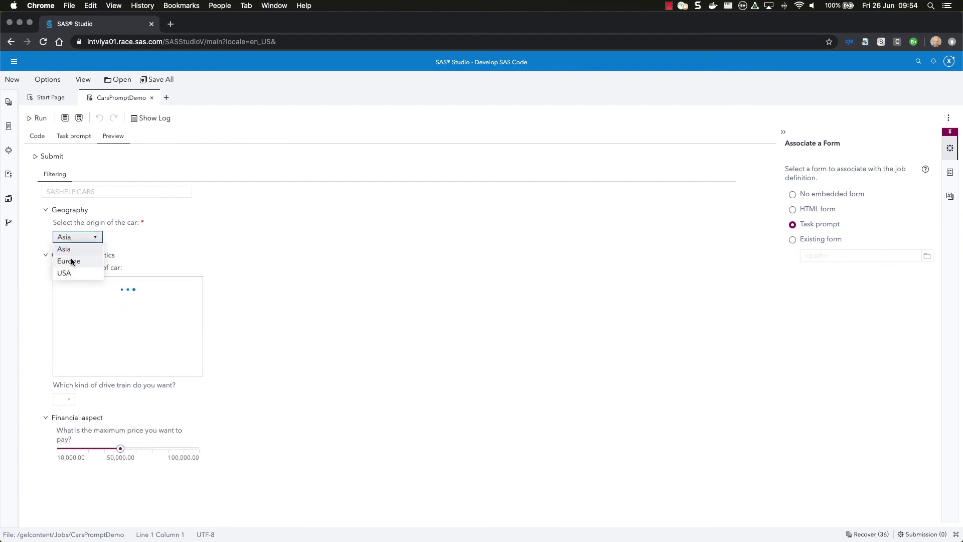
pyautogui.click(71, 260)
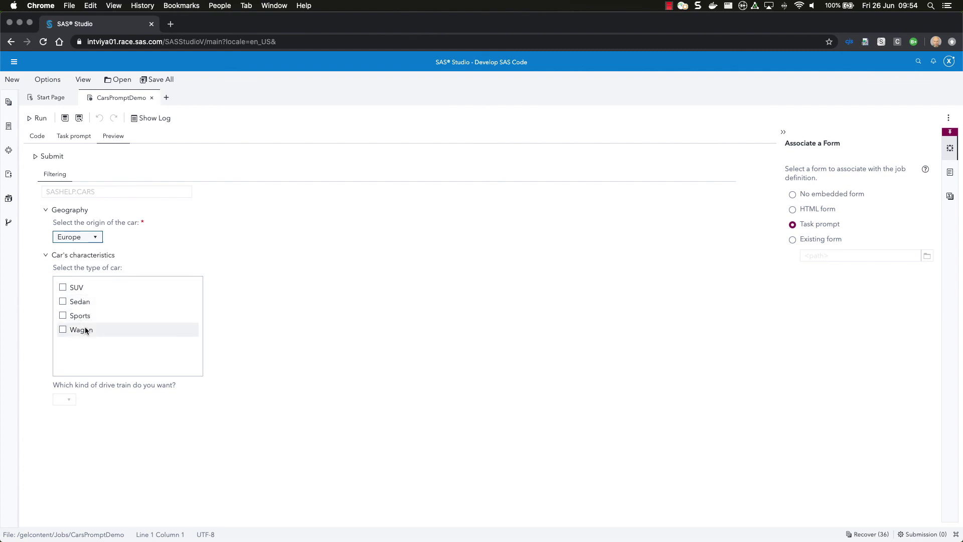
pyautogui.click(94, 240)
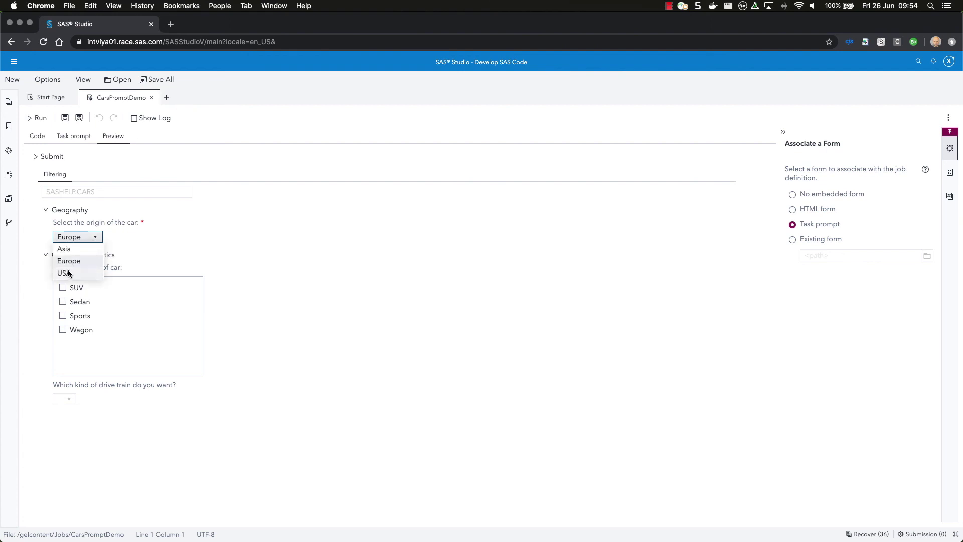
pyautogui.click(69, 272)
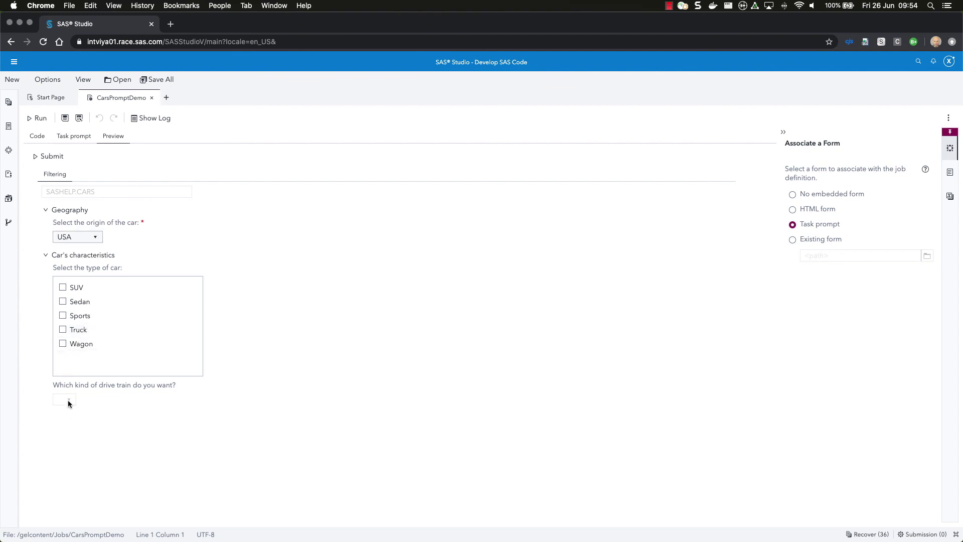
pyautogui.click(64, 302)
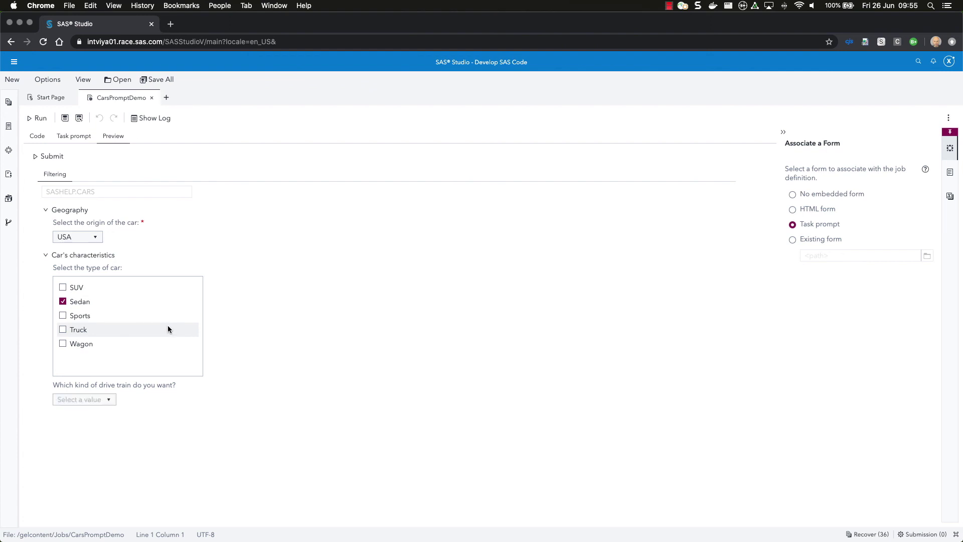
# Step: Submit the CarsPromptDemo form with Truck as the car type and All as the drive train
pyautogui.click(107, 400)
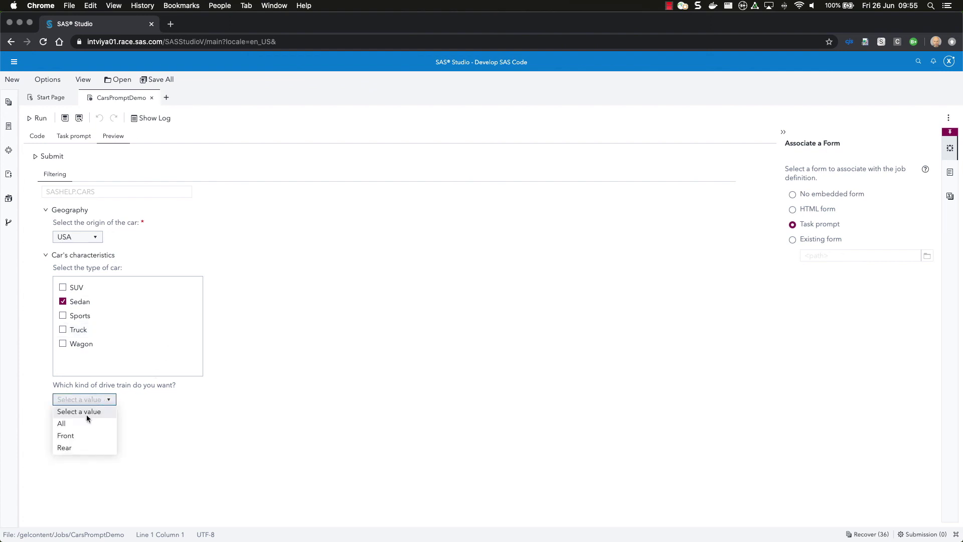
pyautogui.click(74, 331)
pyautogui.click(62, 302)
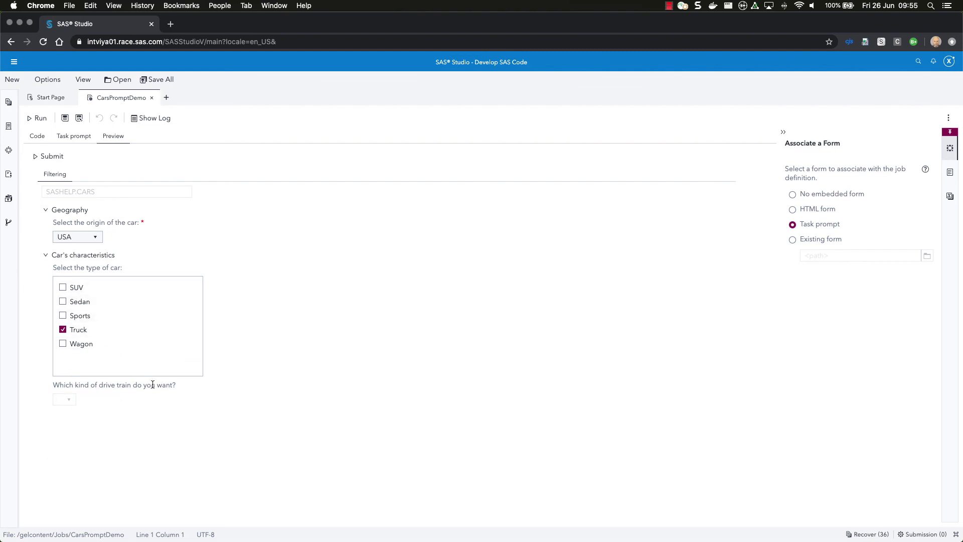
pyautogui.click(77, 401)
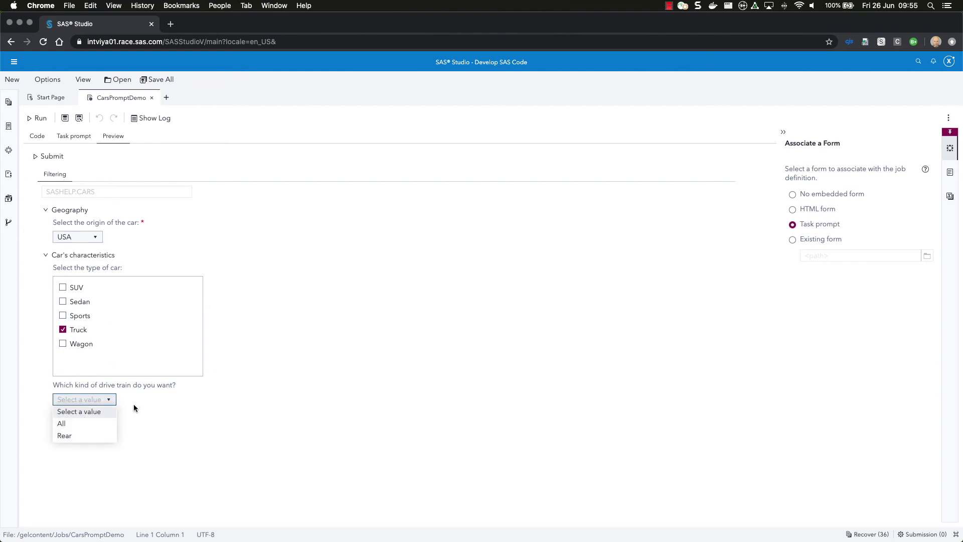
pyautogui.click(68, 425)
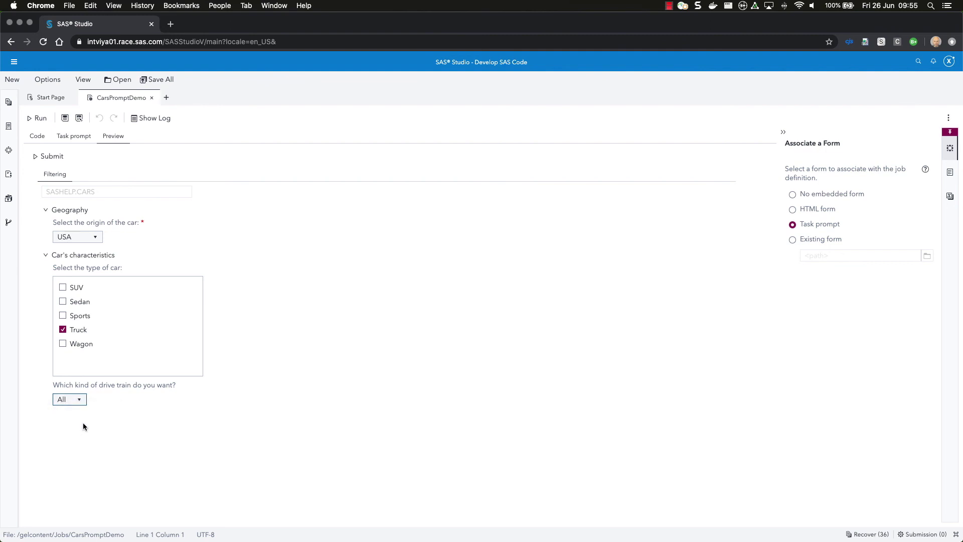
pyautogui.click(59, 157)
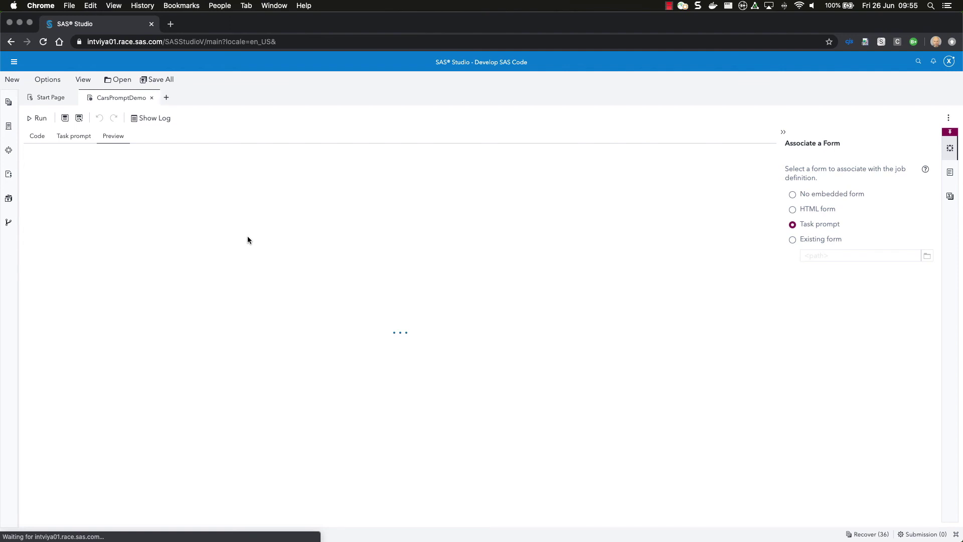